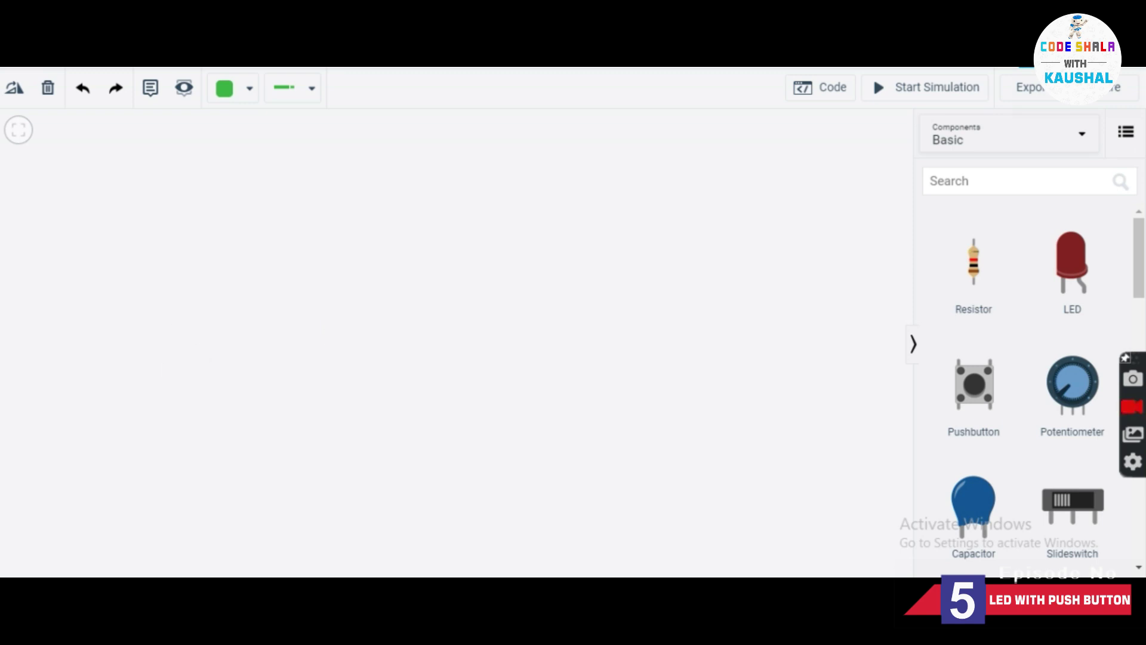
- Search the components for arduino and place an Arduino Uno R3 on the empty workplane
click(1009, 177)
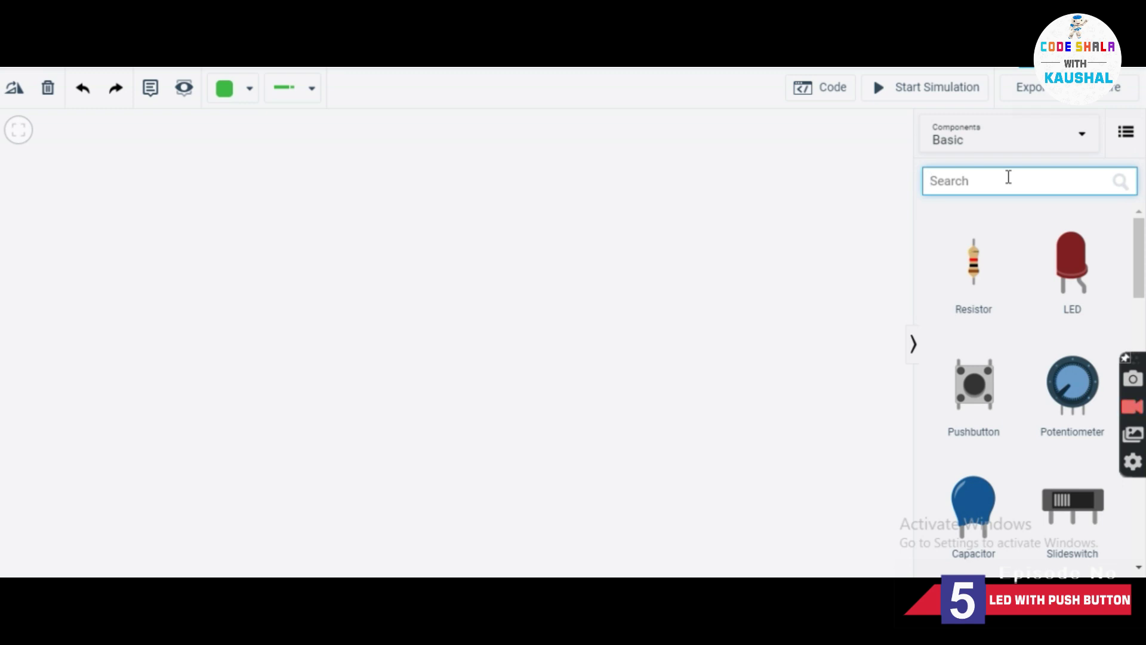
text(ar)
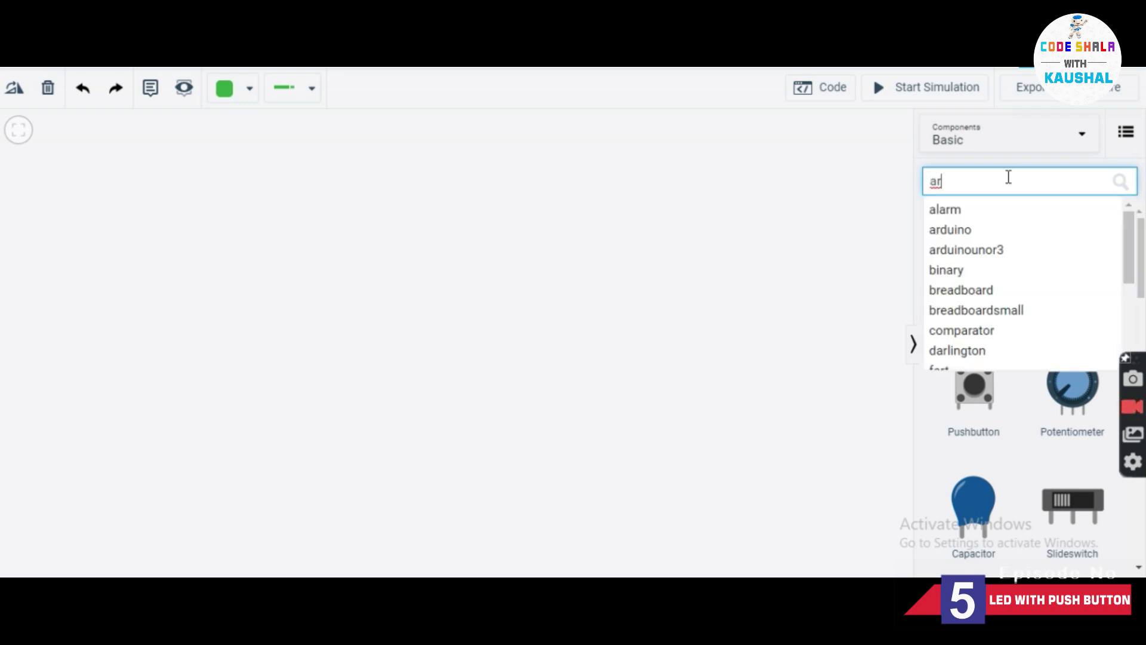
text(d)
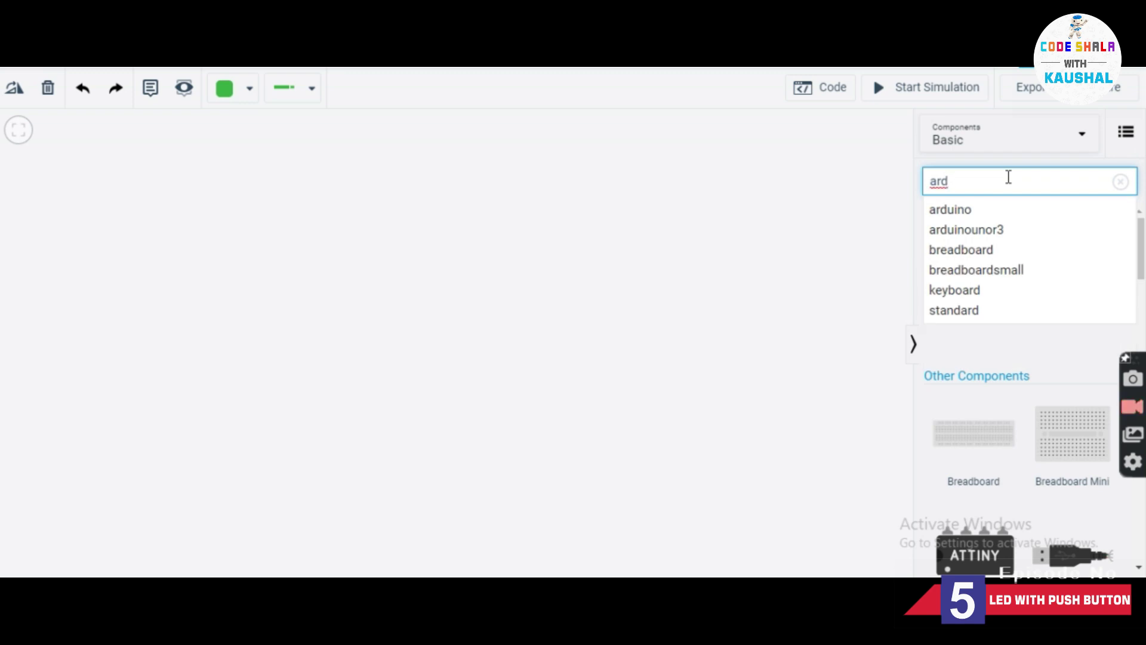
click(1047, 210)
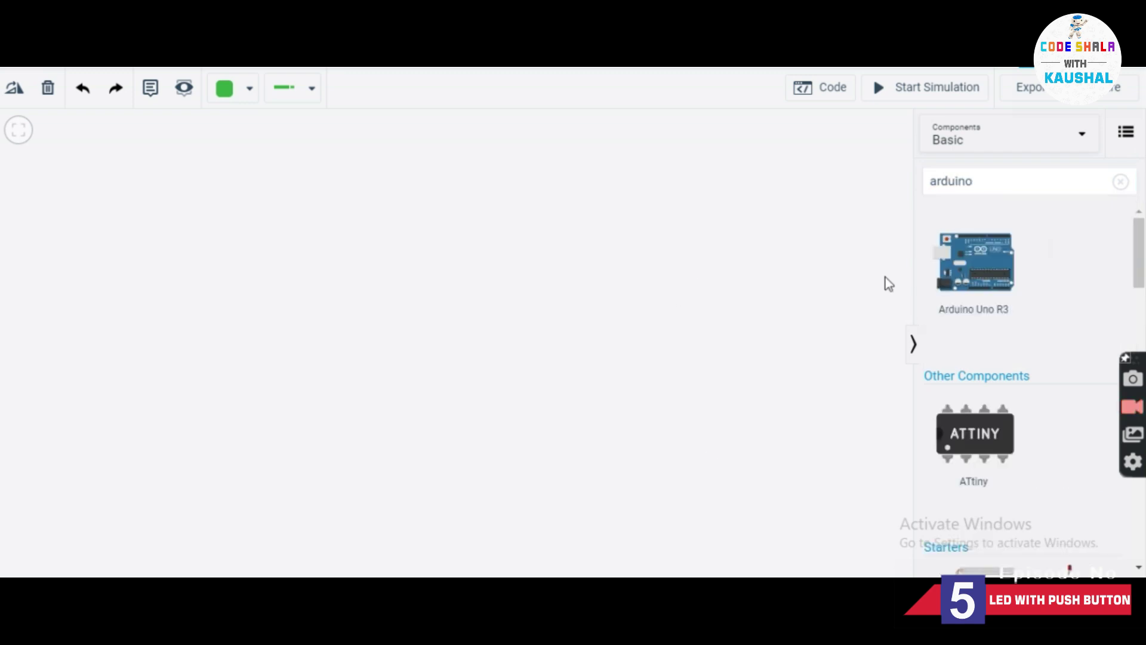
click(133, 238)
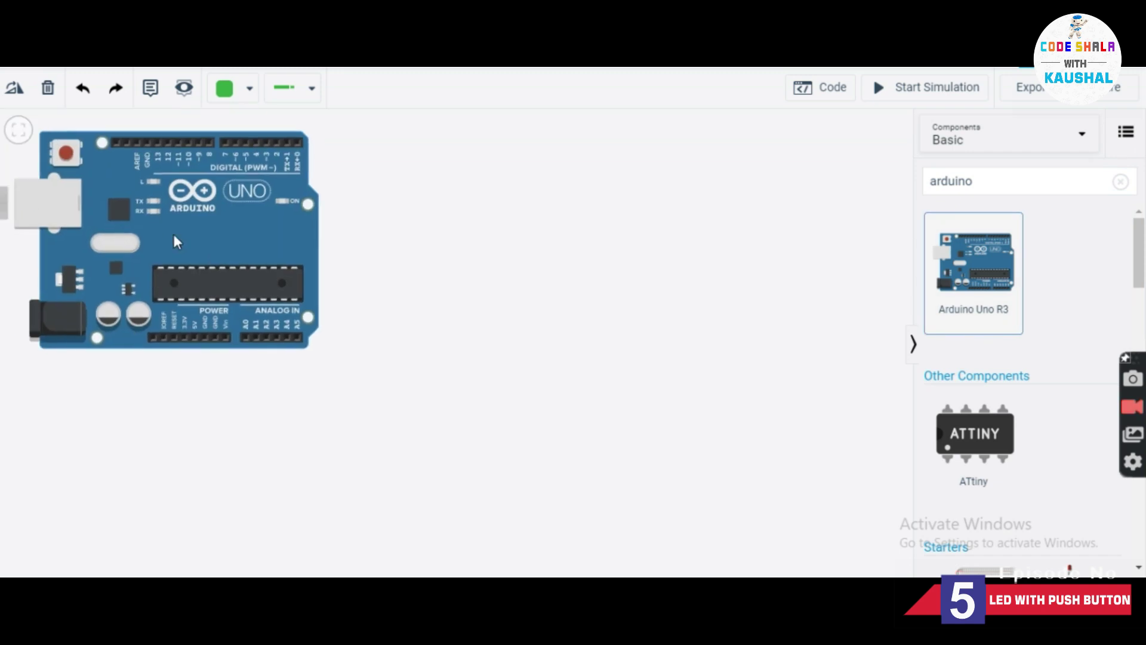
- Search the components for breadboard and place a Breadboard Small beside the Arduino
click(1117, 183)
click(994, 178)
text(bread)
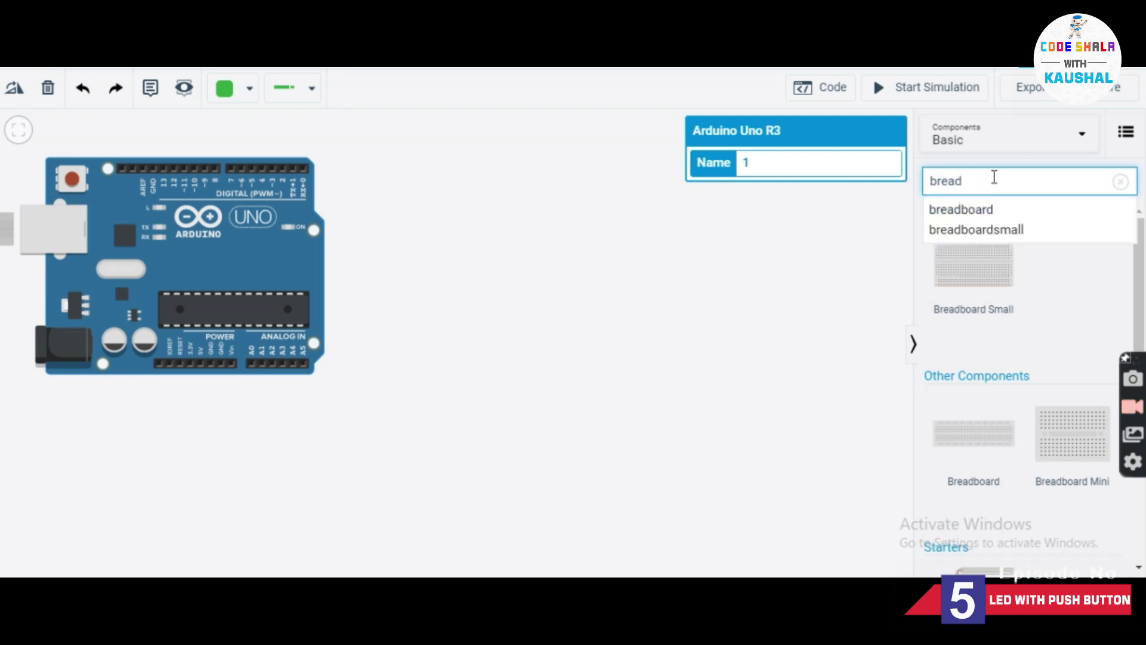
click(986, 212)
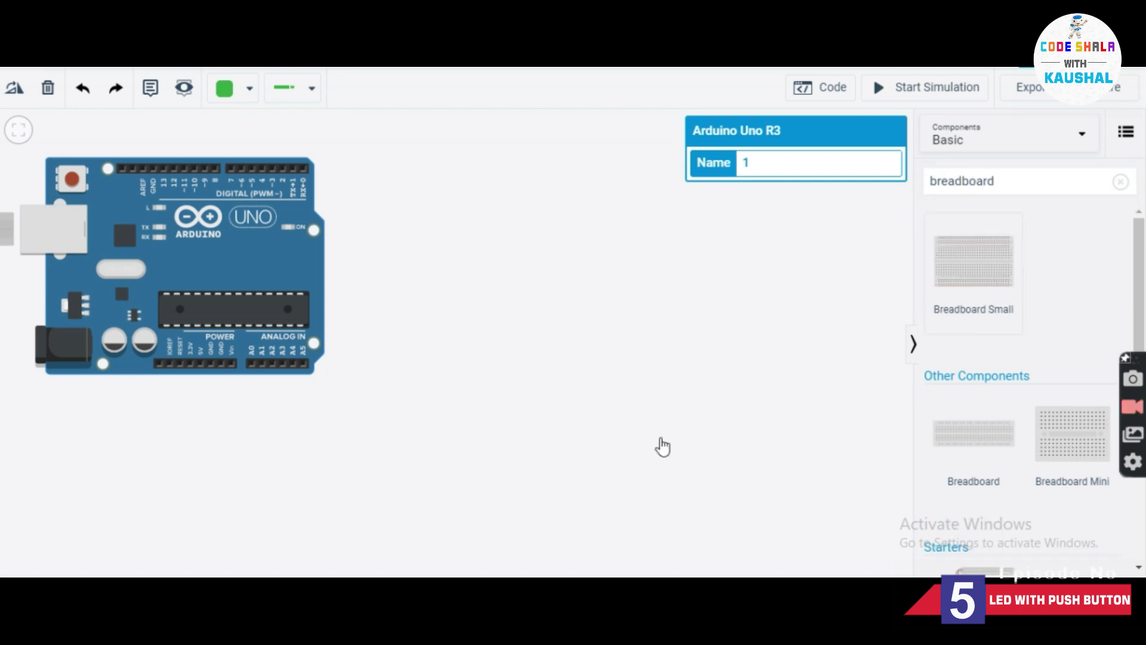
click(514, 274)
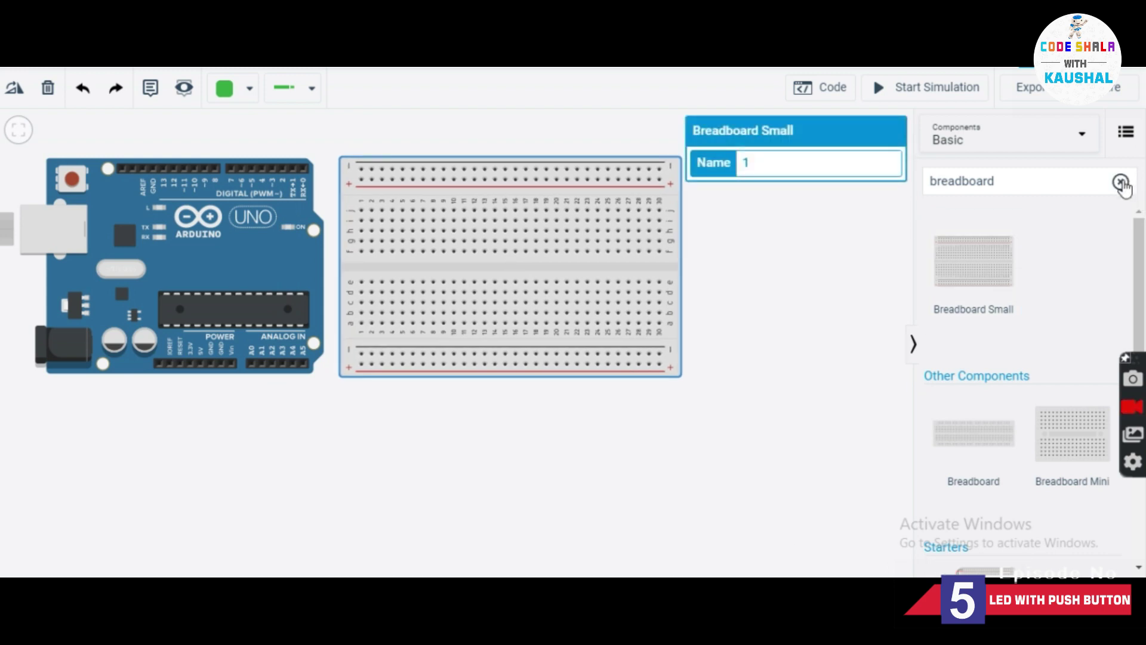
- Clear the component search and place an LED, two resistors and a pushbutton in the free area beside the breadboard
click(1122, 183)
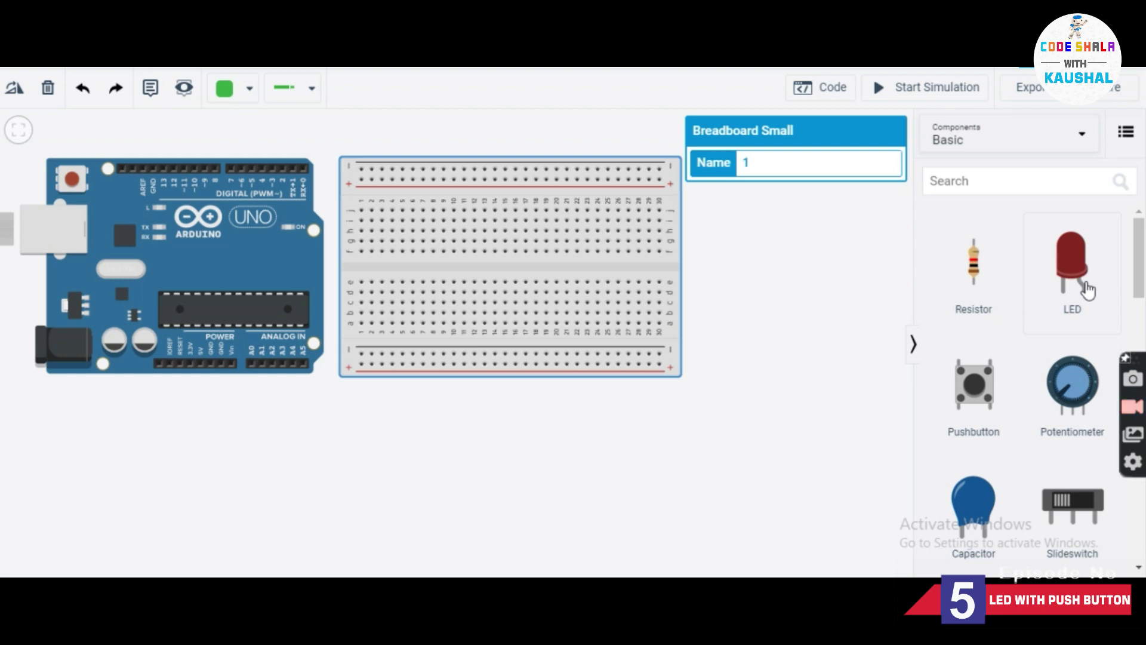
drag(1070, 276, 738, 205)
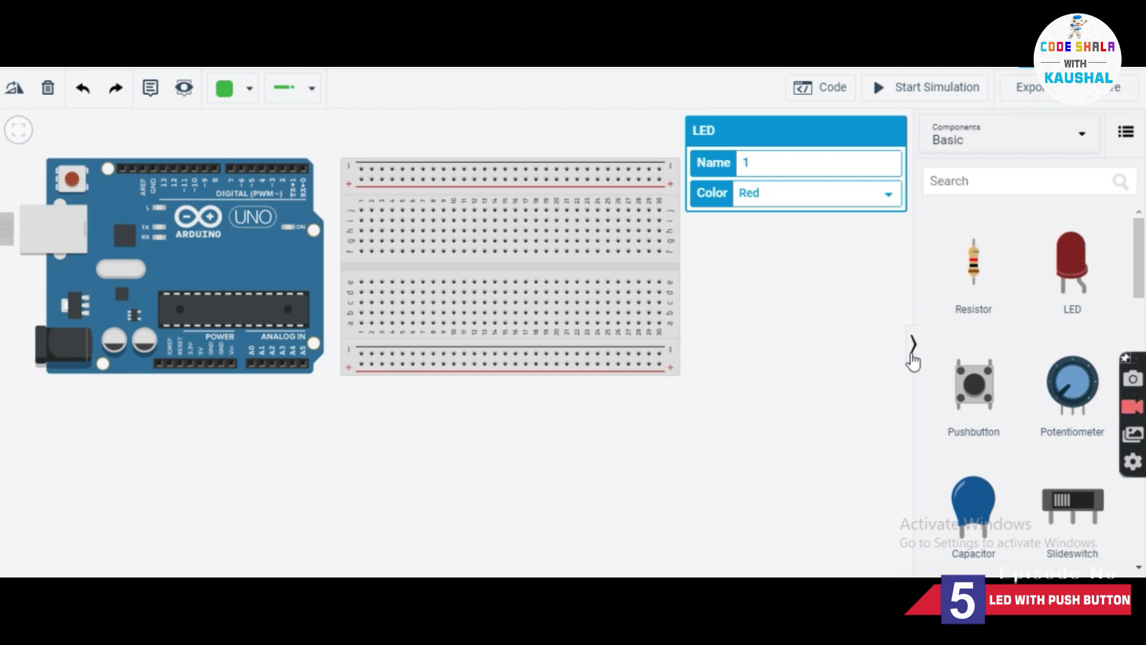
drag(974, 281, 749, 246)
drag(975, 272, 778, 245)
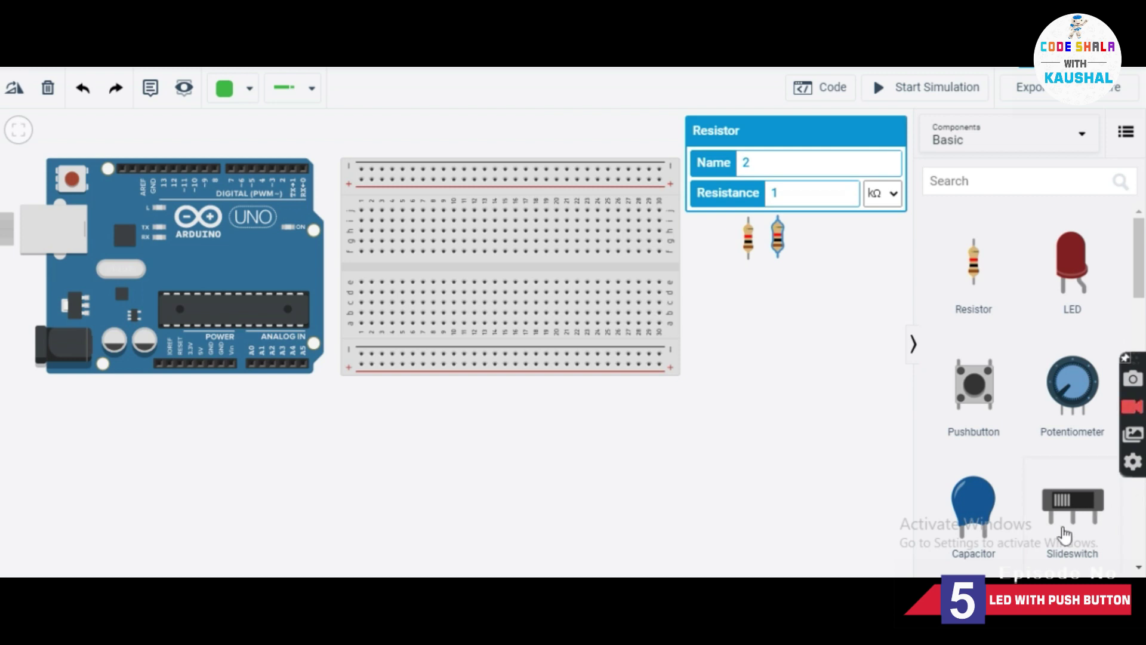
drag(974, 397, 782, 172)
click(874, 353)
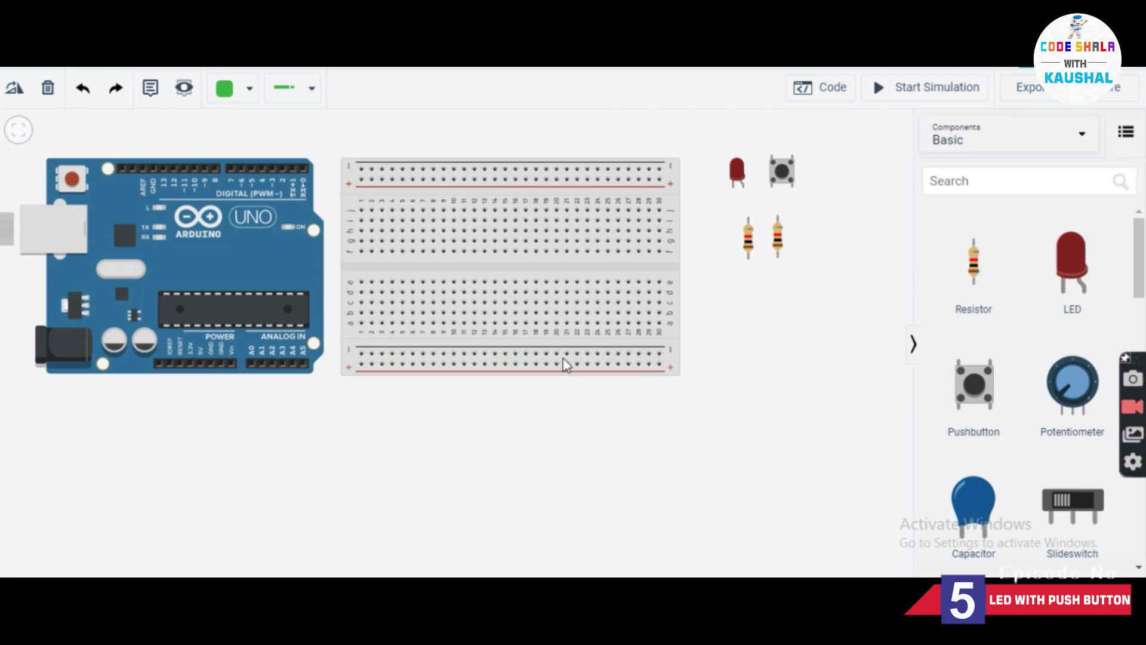
- Rotate the Arduino upright so its USB port points up, and move it away from the breadboard
click(209, 273)
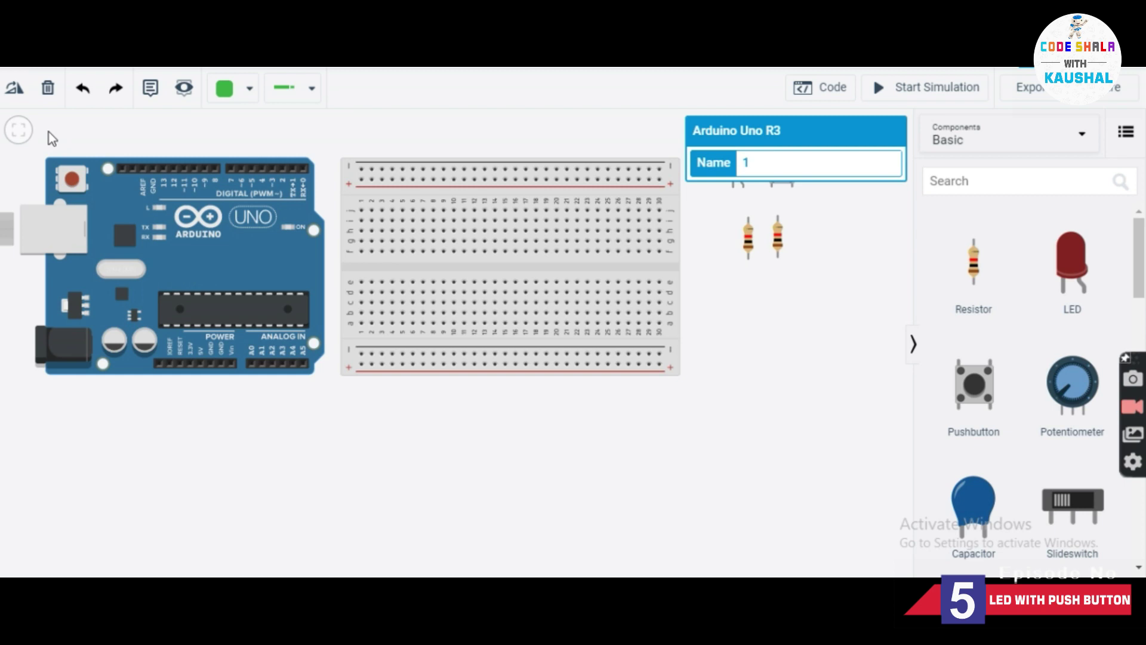
click(15, 90)
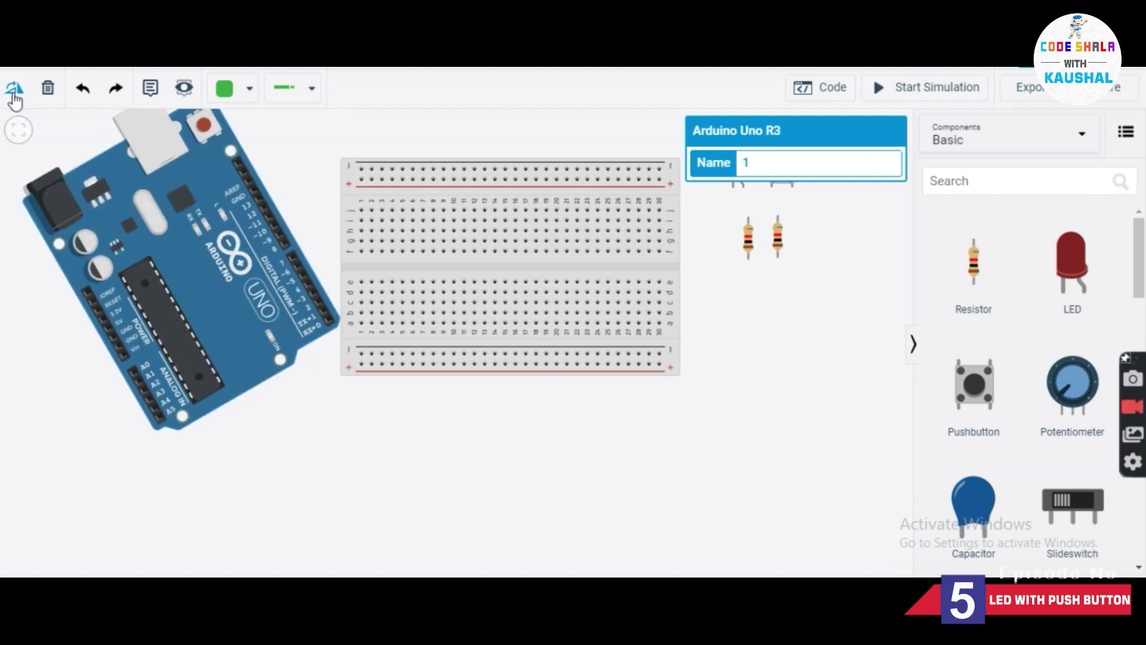
click(13, 95)
drag(197, 286, 146, 323)
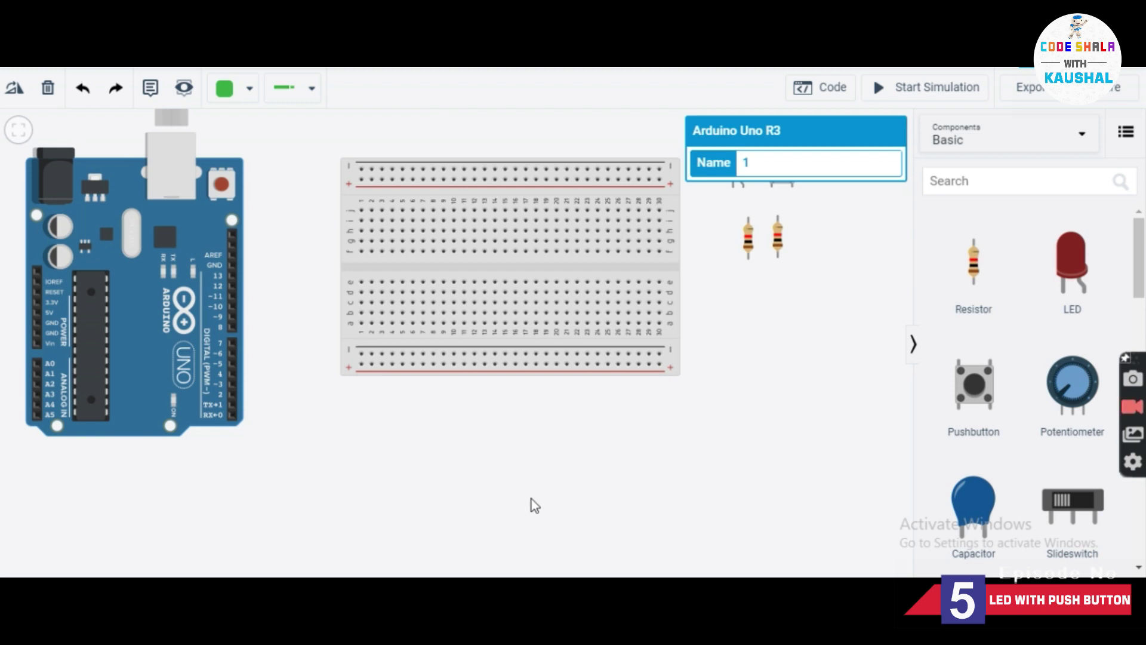
- Rotate the small breadboard to vertical with row 1 at its upper end and move it next to the Arduino's digital pins
click(521, 276)
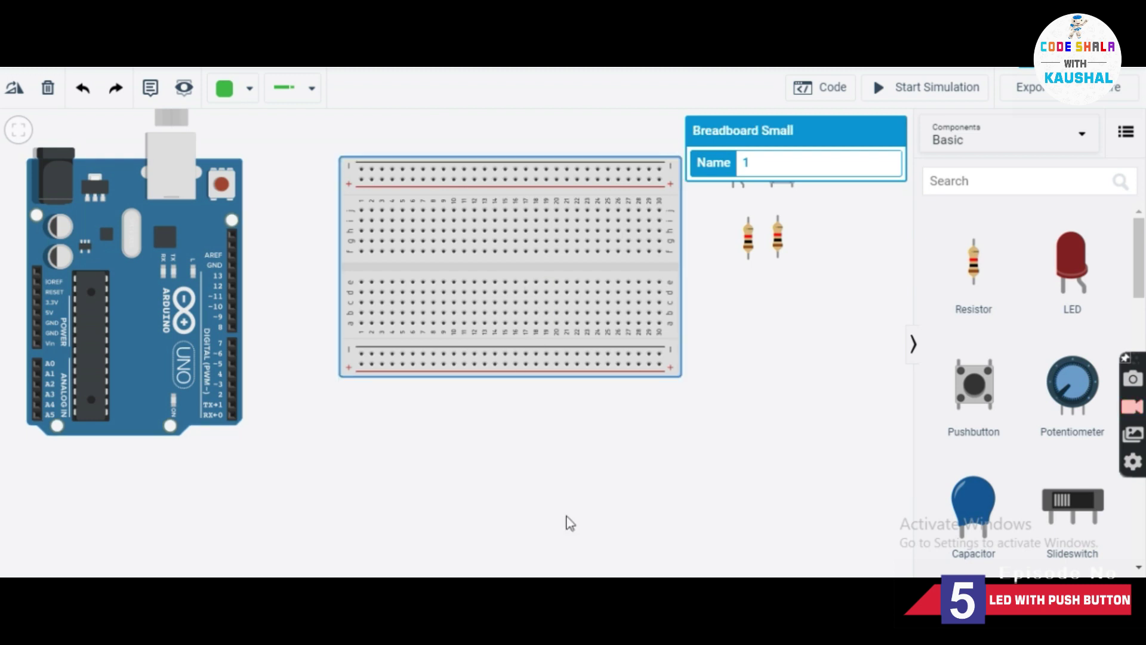
click(8, 95)
click(8, 94)
click(8, 94)
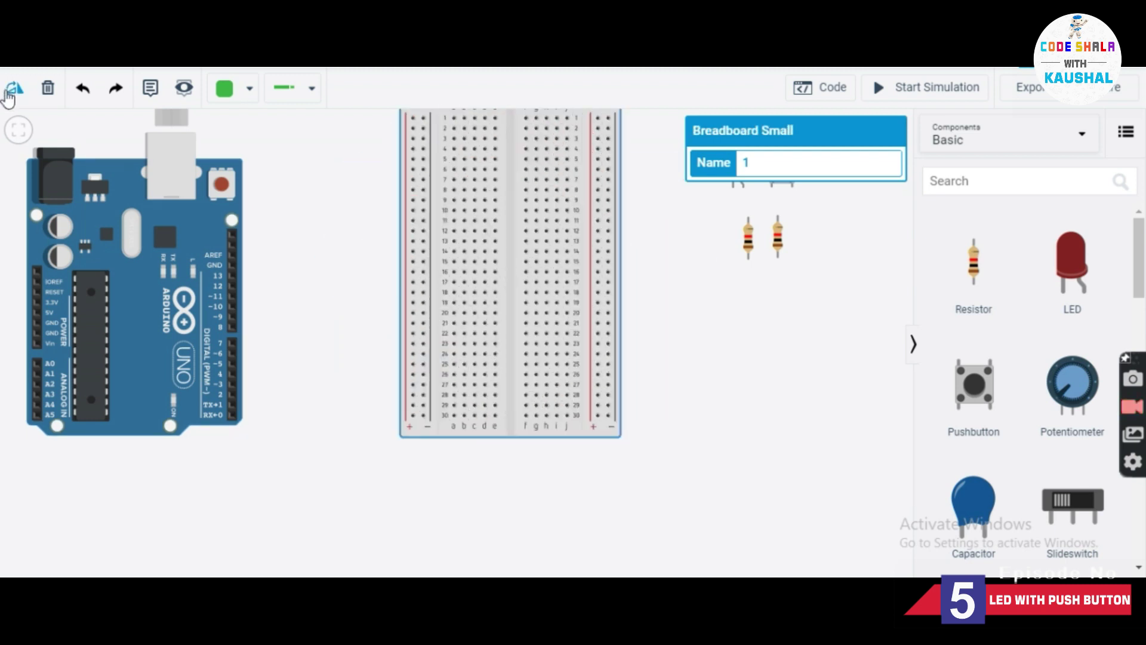
drag(515, 210, 376, 249)
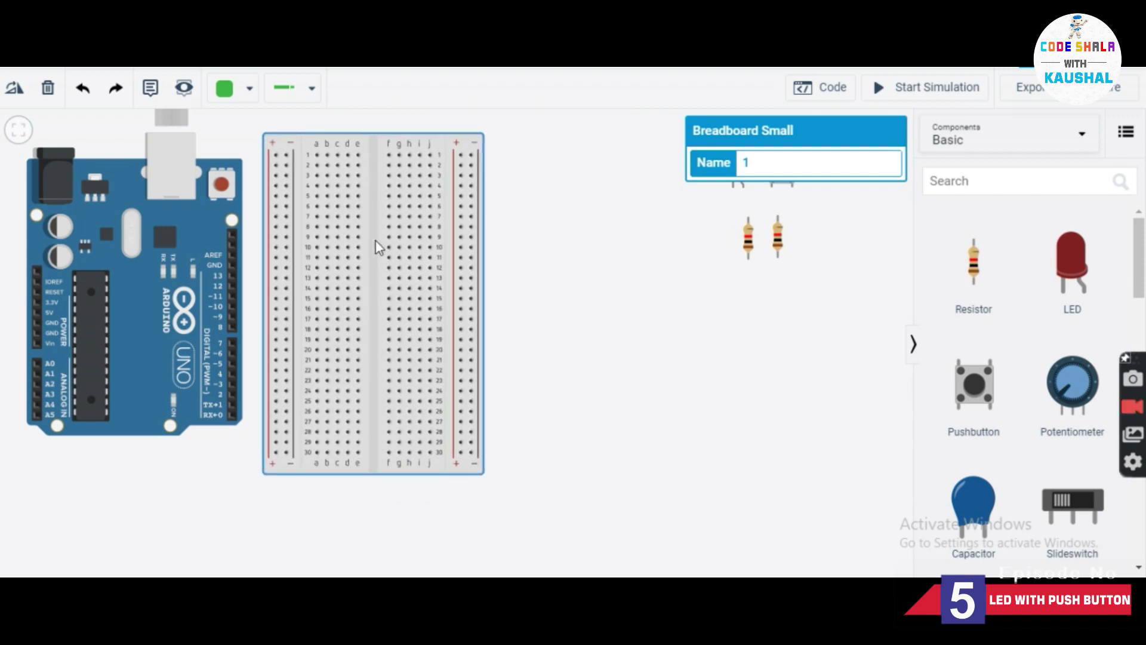
click(868, 280)
- Change the LED's color to Green, rotate it to horizontal and plug its legs into breadboard rows 2 and 3
click(737, 171)
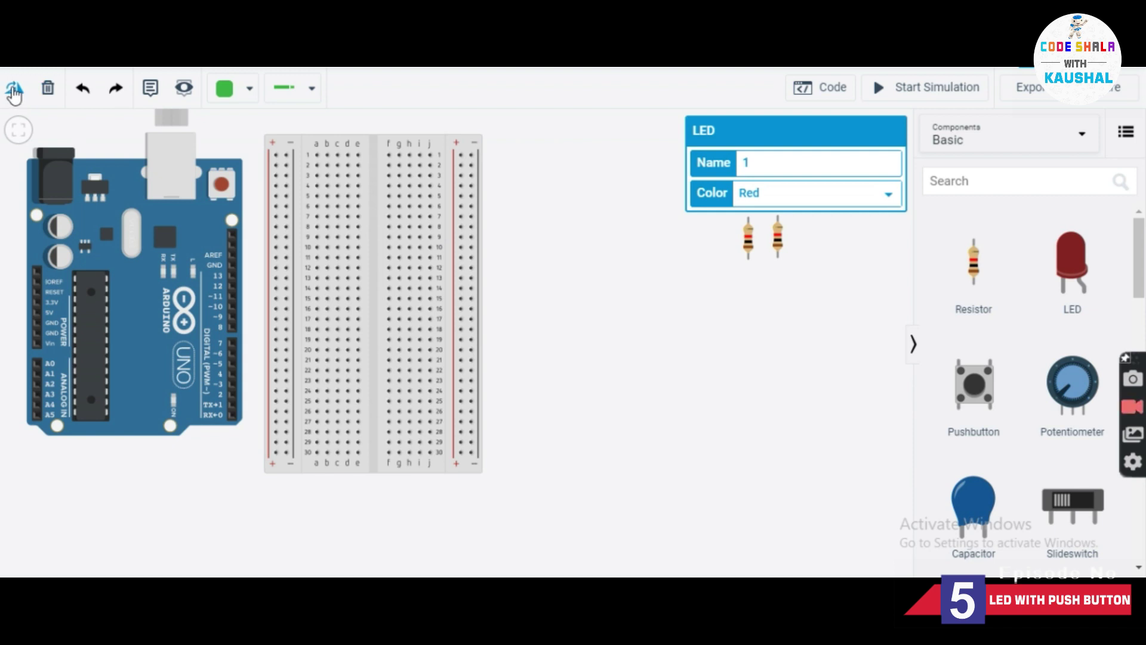
click(807, 209)
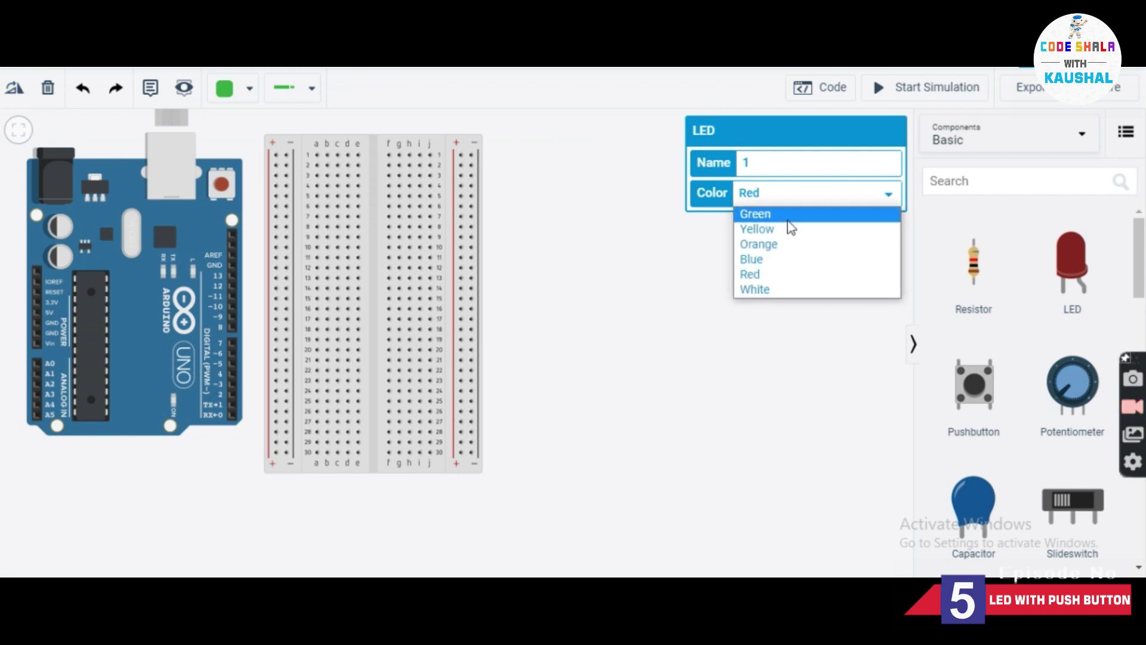
click(787, 216)
click(668, 218)
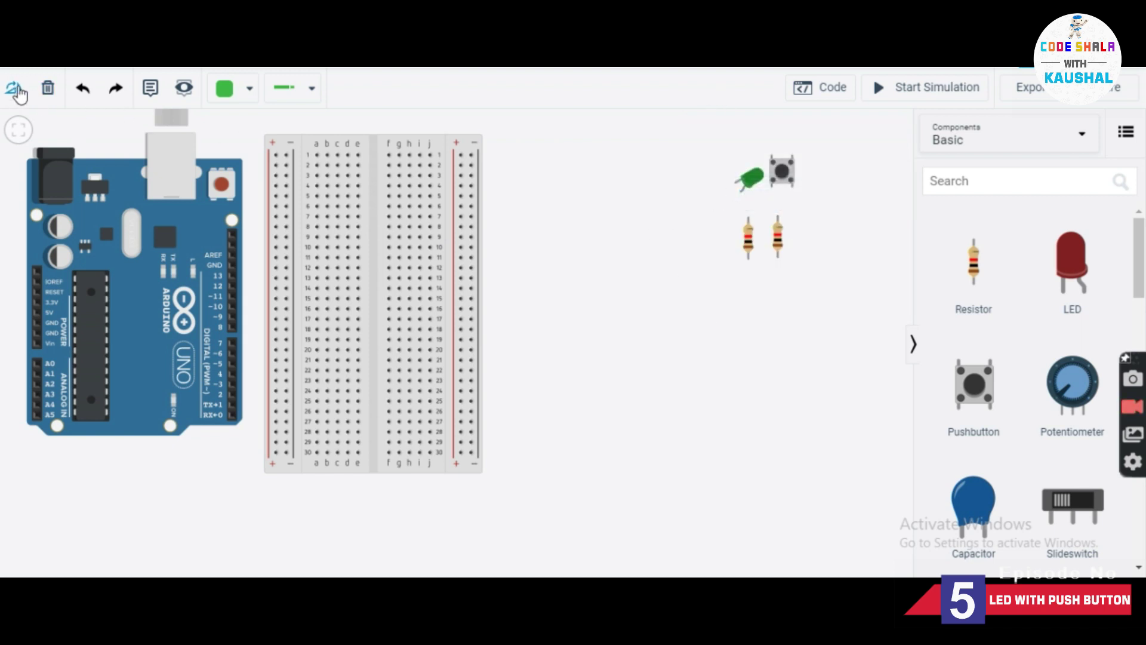
click(746, 181)
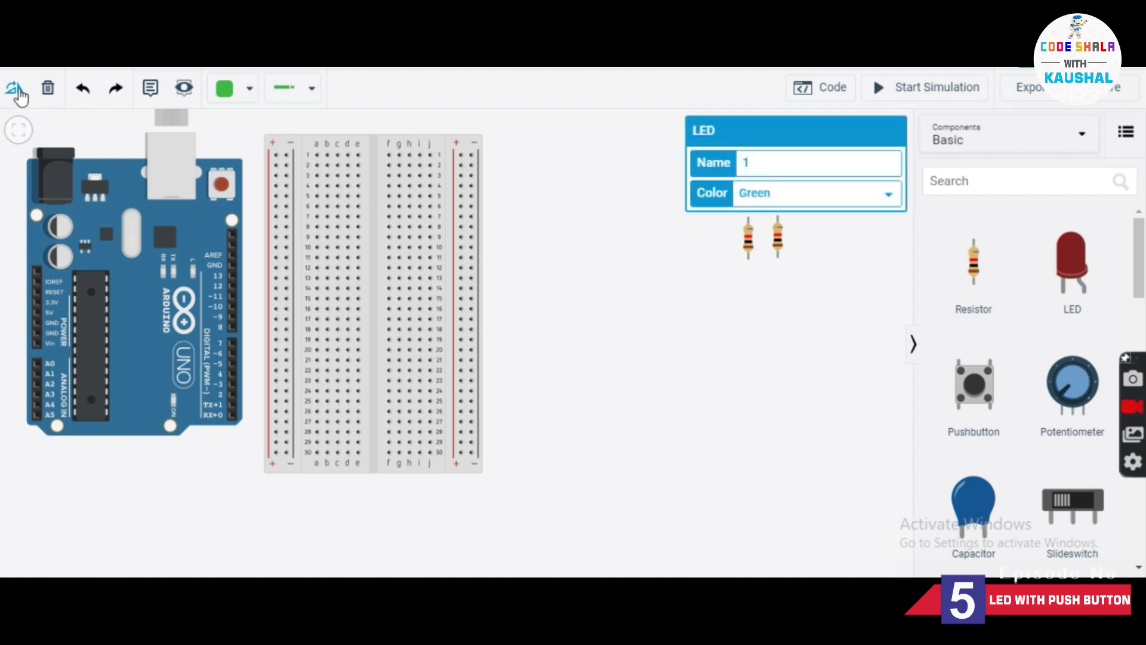
drag(750, 184, 363, 170)
click(609, 411)
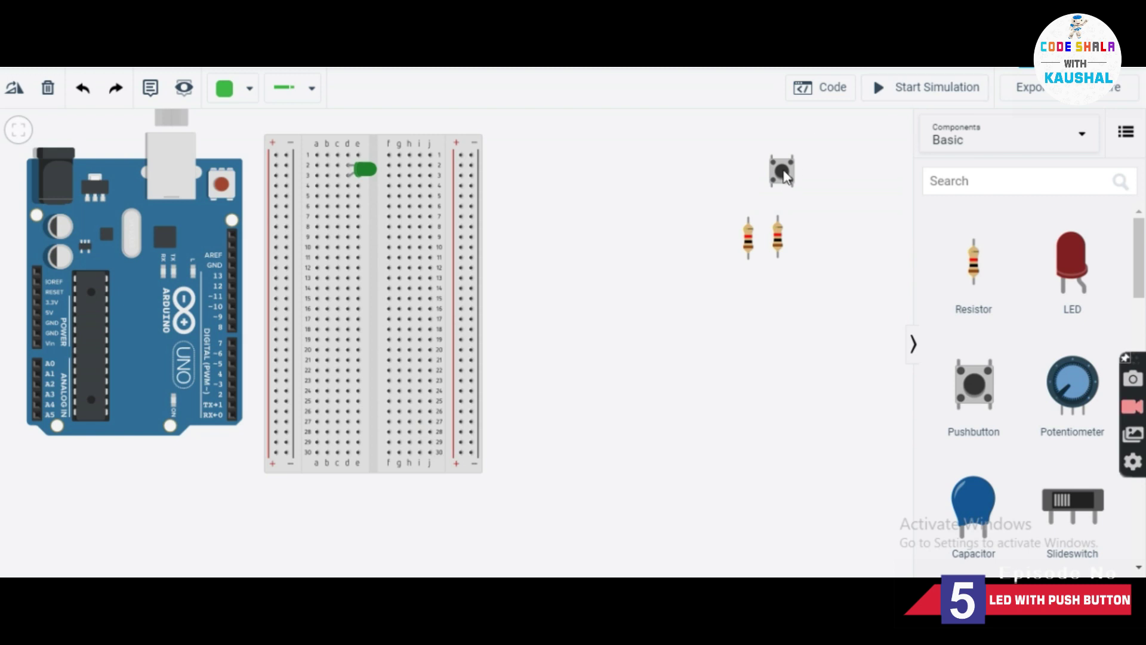
- Rotate the pushbutton and seat it across the breadboard's center gap with its pins in rows 7 and 9
click(784, 176)
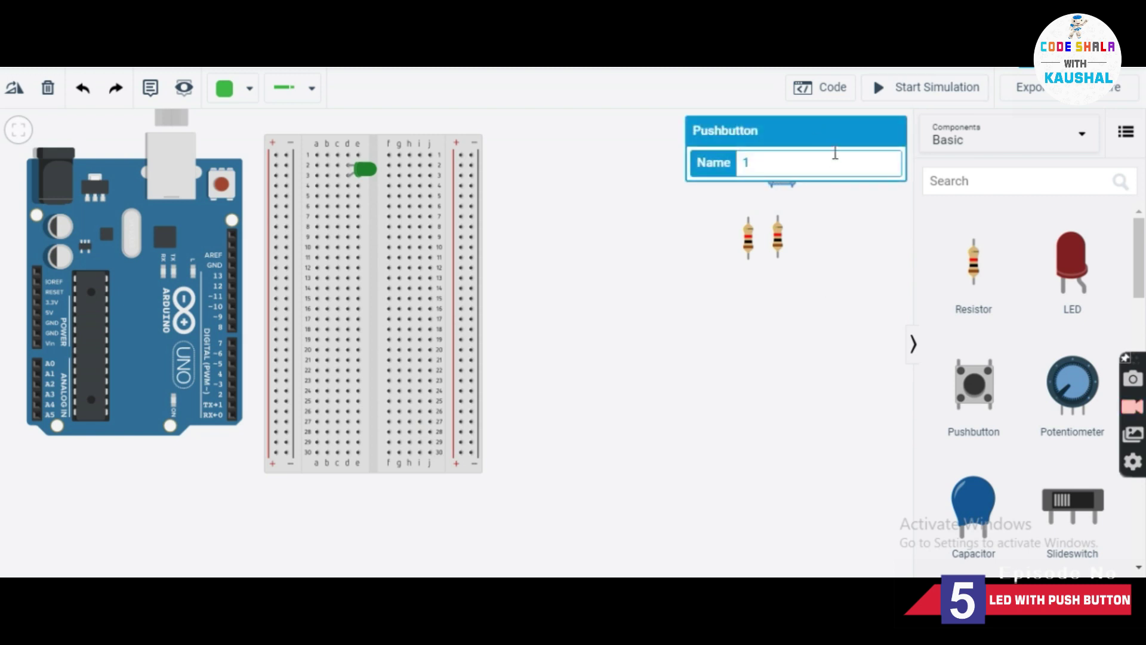
drag(789, 191, 526, 221)
click(779, 226)
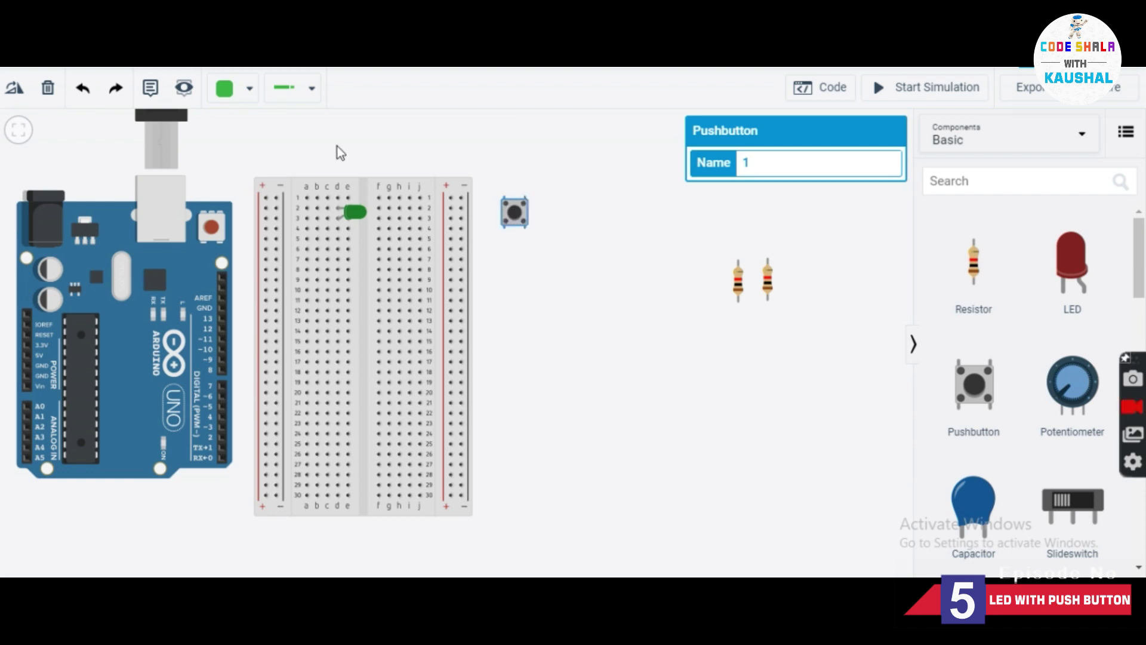
click(13, 91)
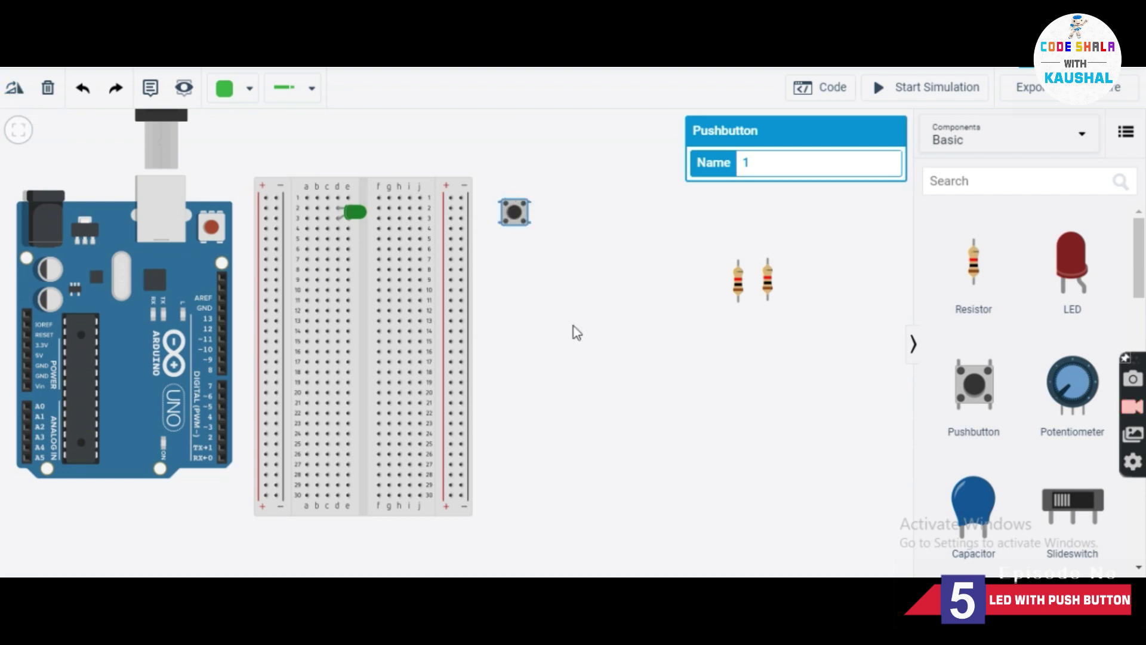
drag(525, 212, 372, 267)
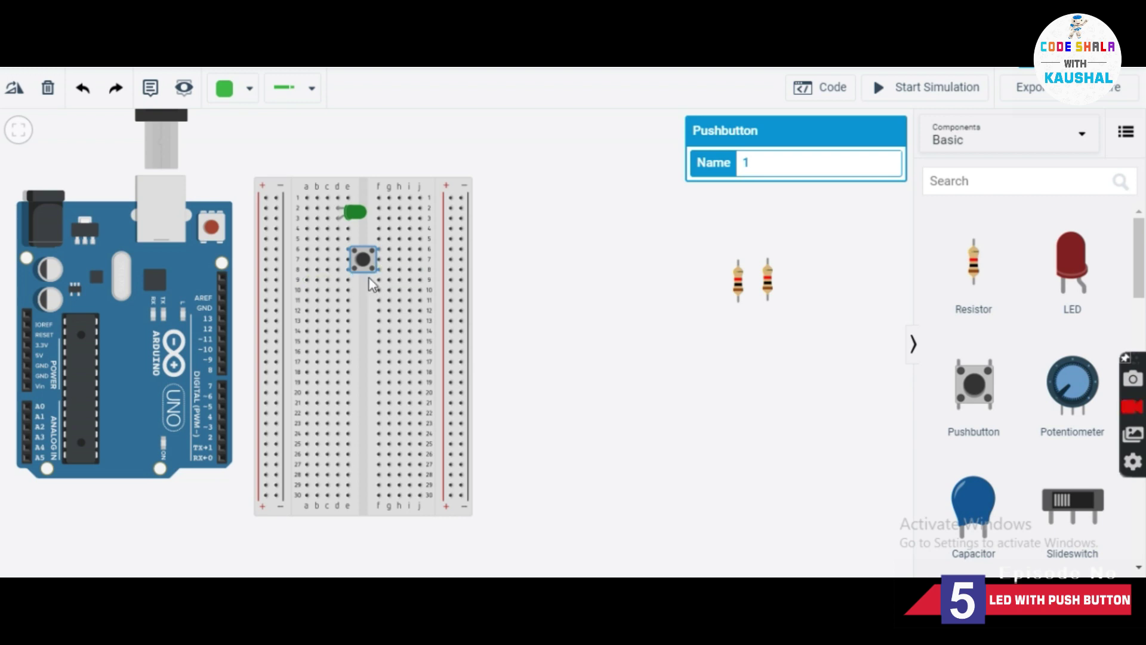
drag(368, 271, 369, 281)
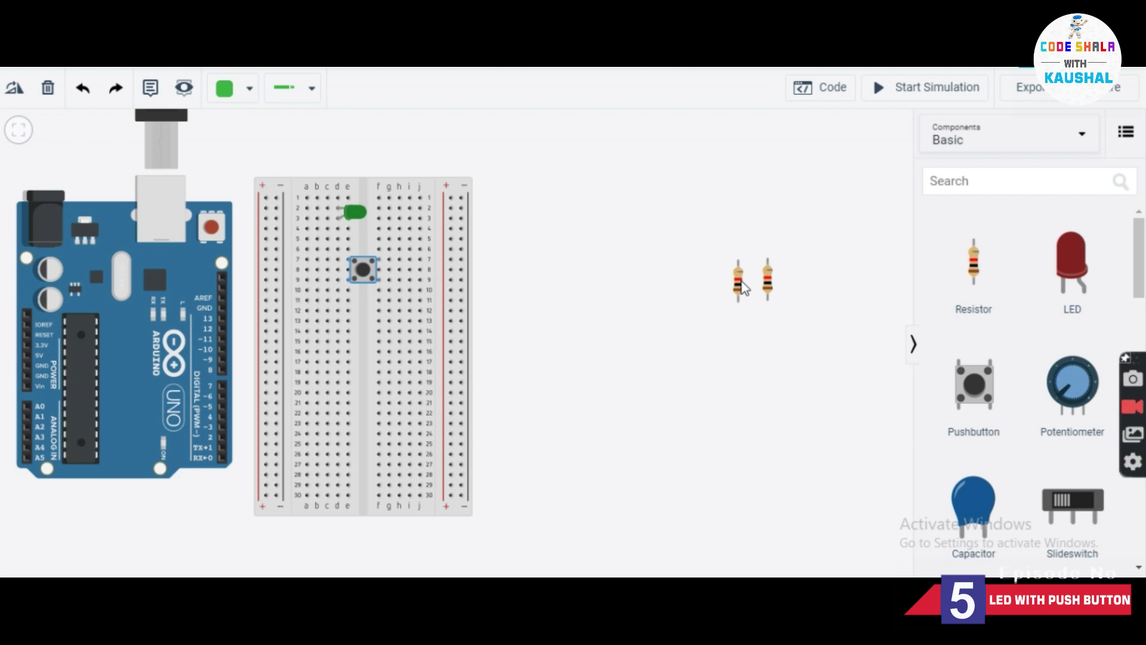
- Plug one resistor into column c from row 9 to 13 and the other, rotated to horizontal, from the negative rail to row 2
drag(738, 287, 321, 304)
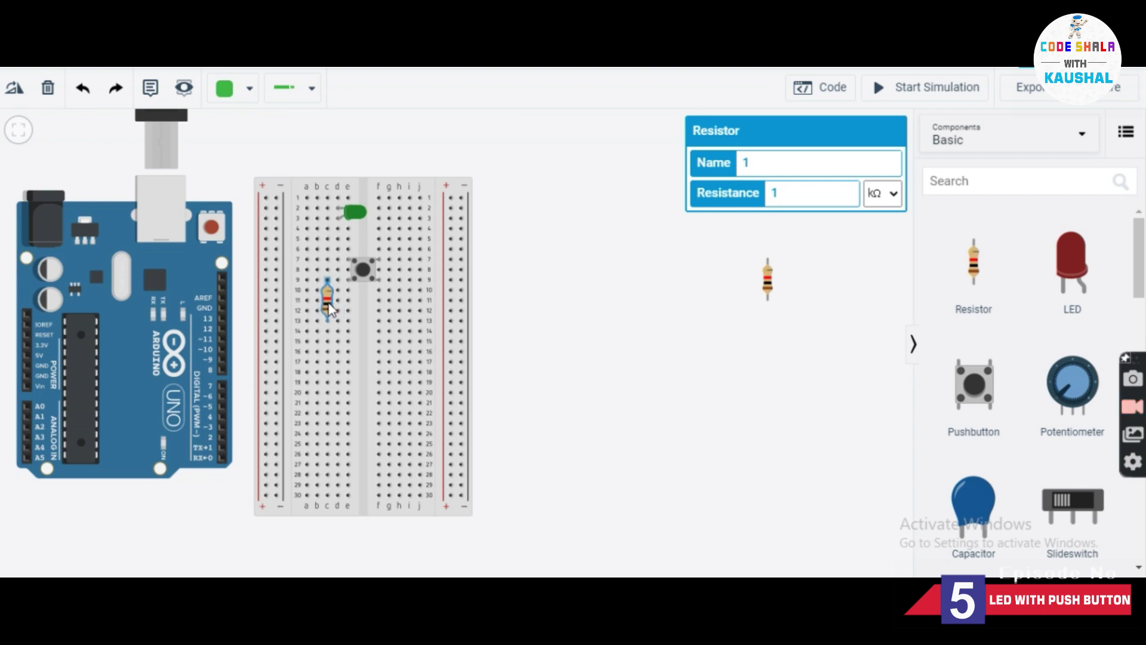
click(769, 286)
click(7, 89)
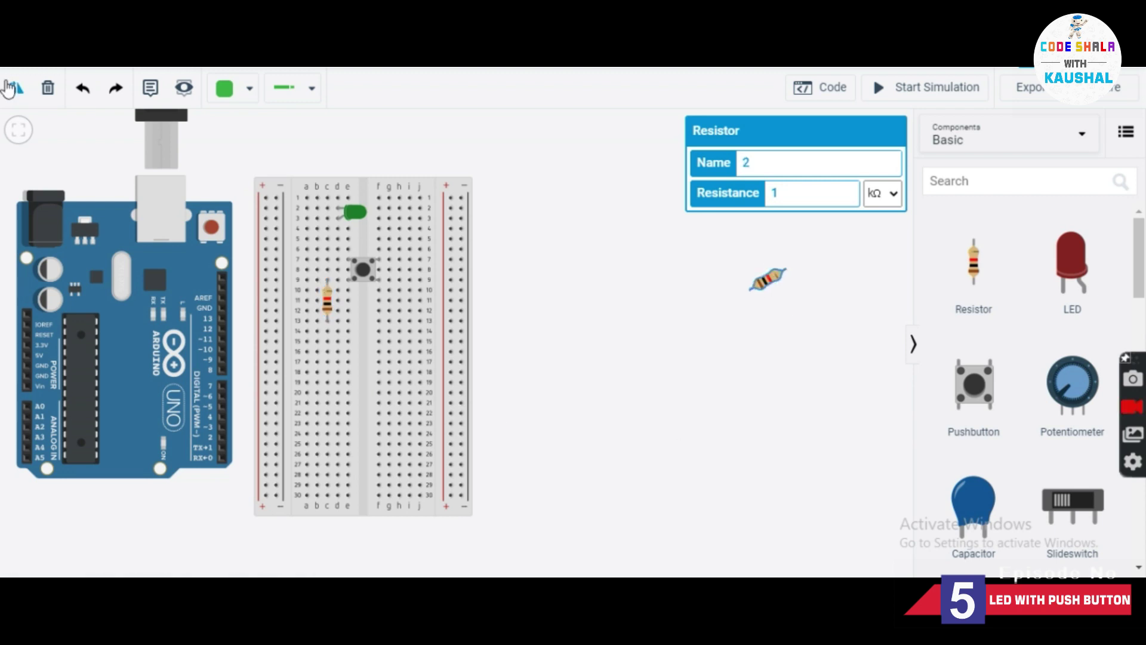
drag(771, 280, 296, 231)
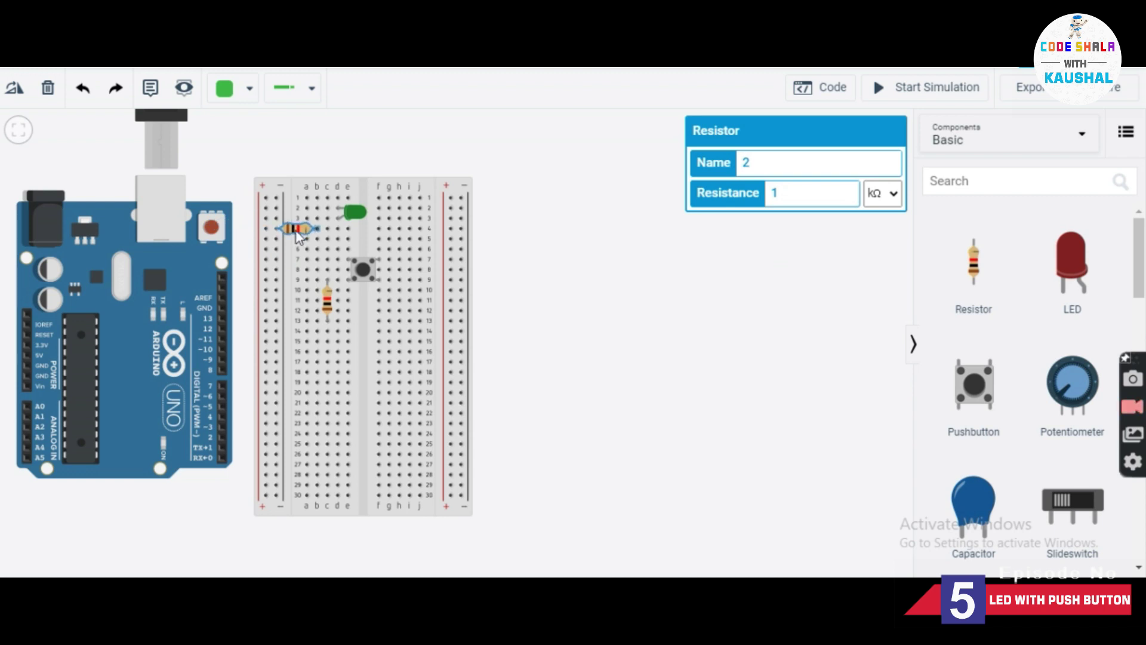
mouse_move(296, 222)
mouse_down()
mouse_move(288, 208)
mouse_move(298, 215)
mouse_up()
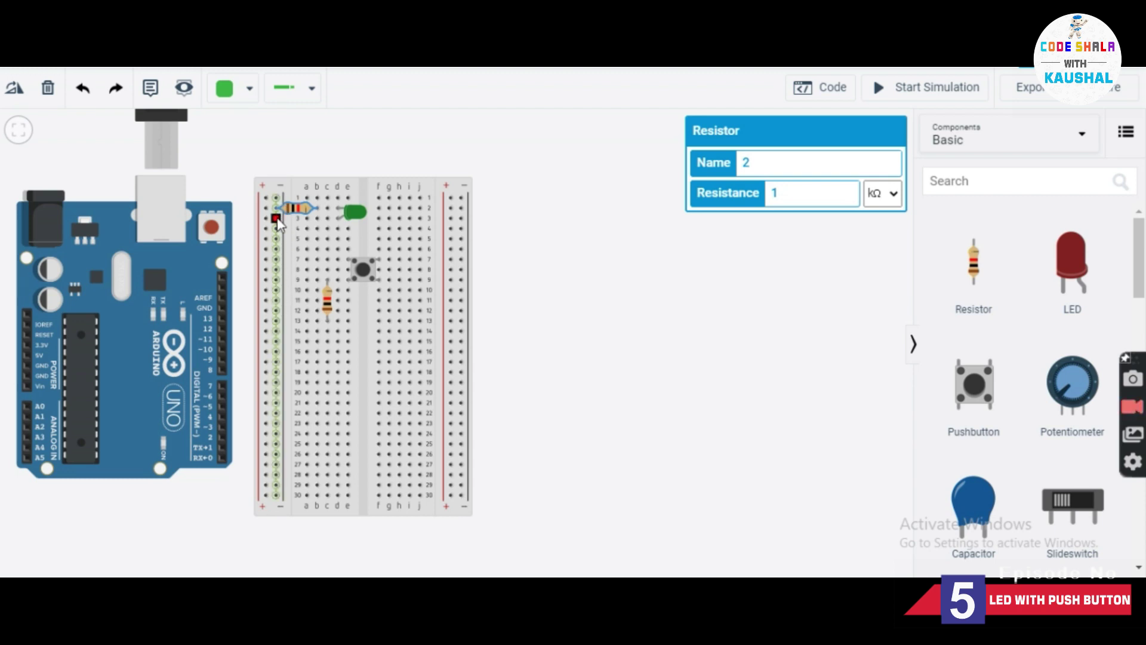
- Wire the Arduino's GND pin beside AREF to the breadboard's nearest negative rail at row 1, with right-angle bends
click(221, 308)
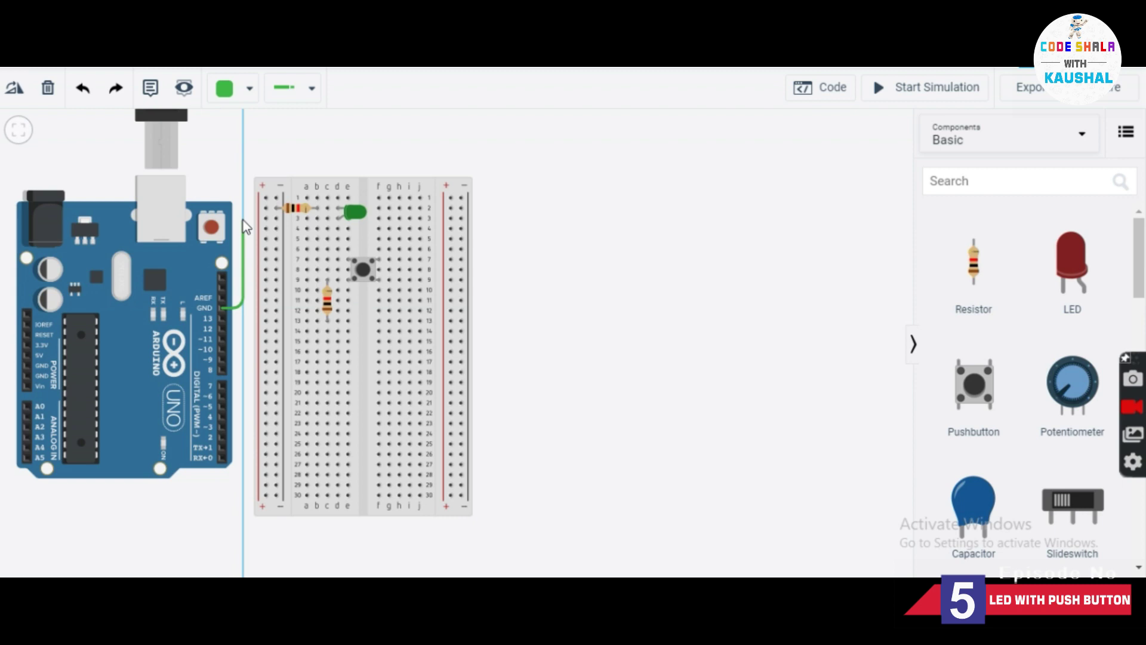
click(243, 196)
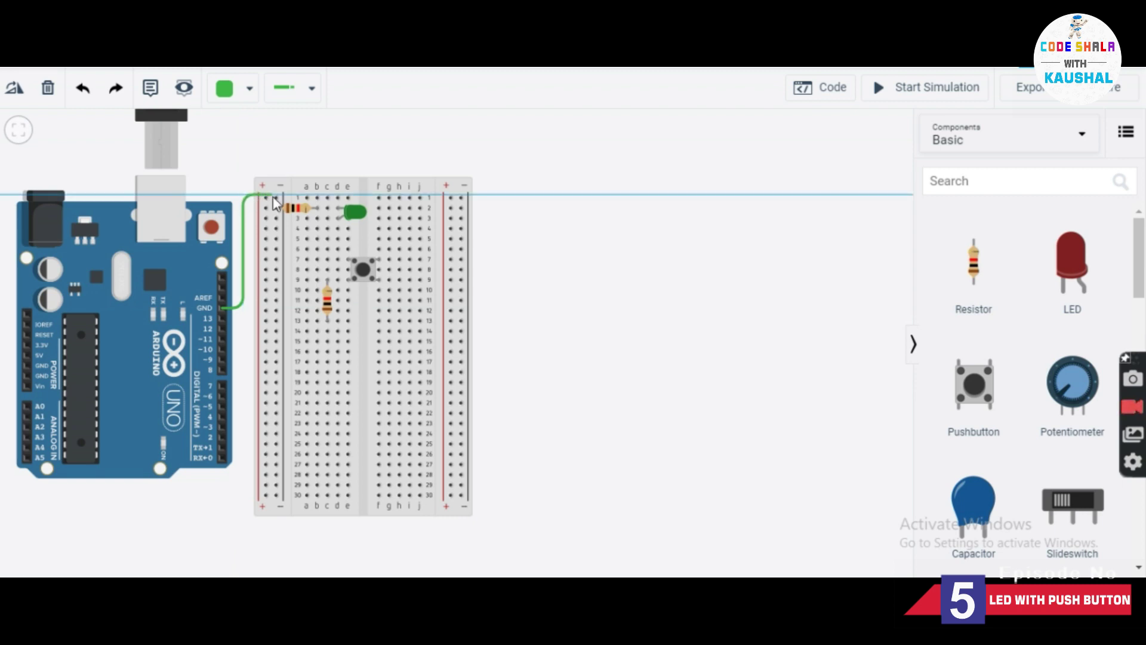
click(275, 197)
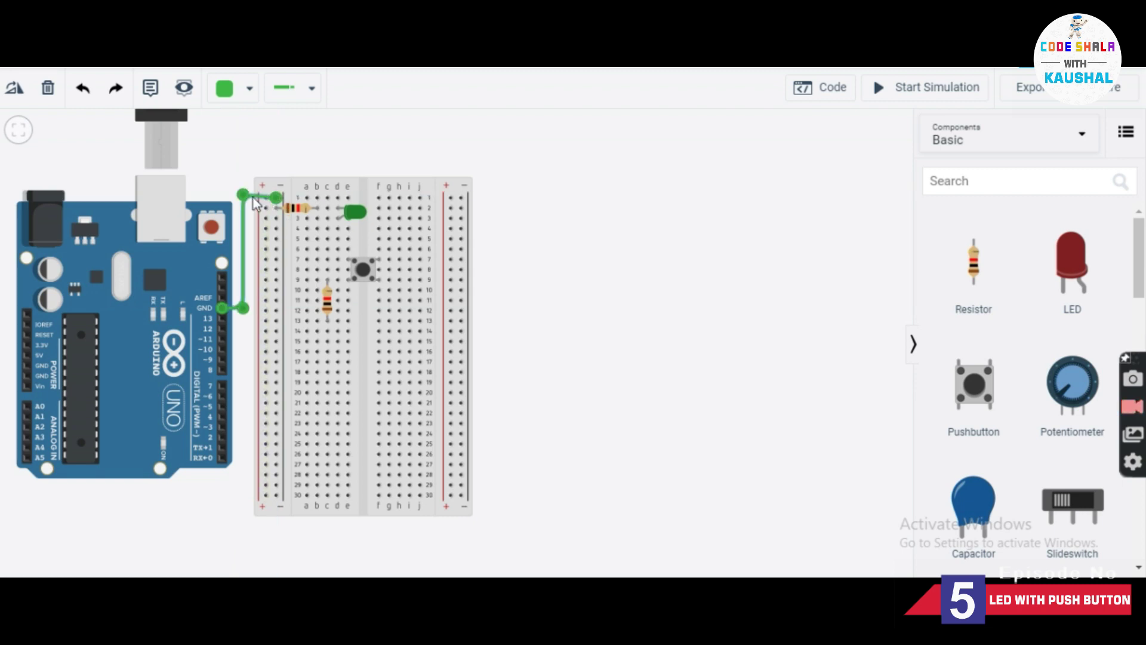
- Straighten the upper corner of the GND wire and set the wire's color to Black
drag(243, 195, 245, 199)
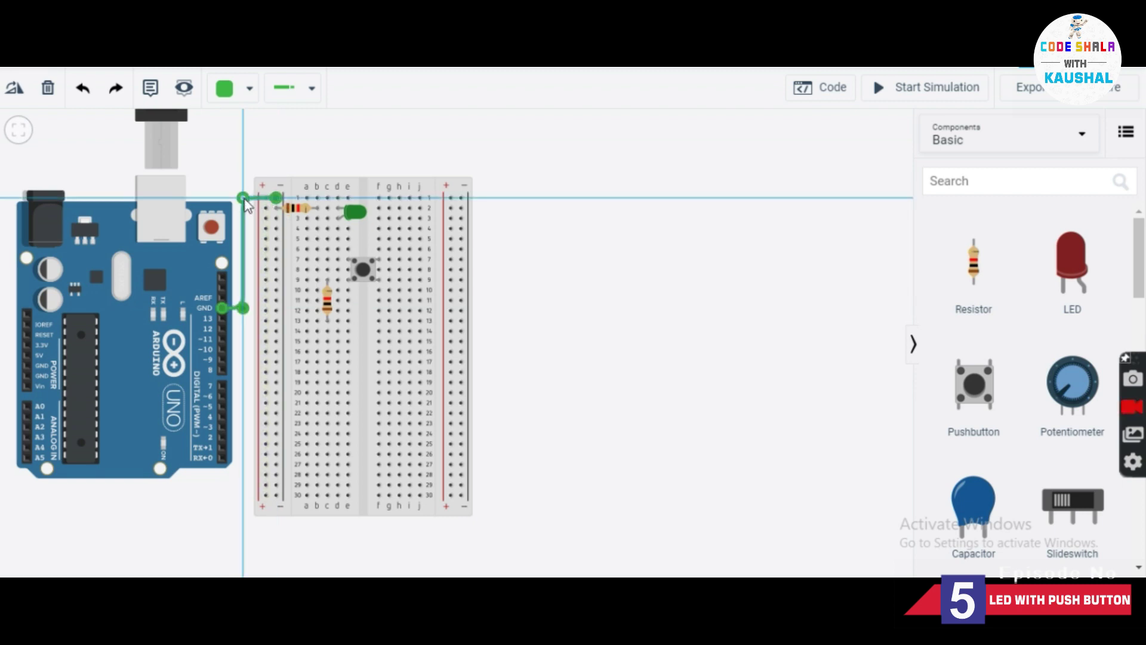
click(246, 90)
click(263, 150)
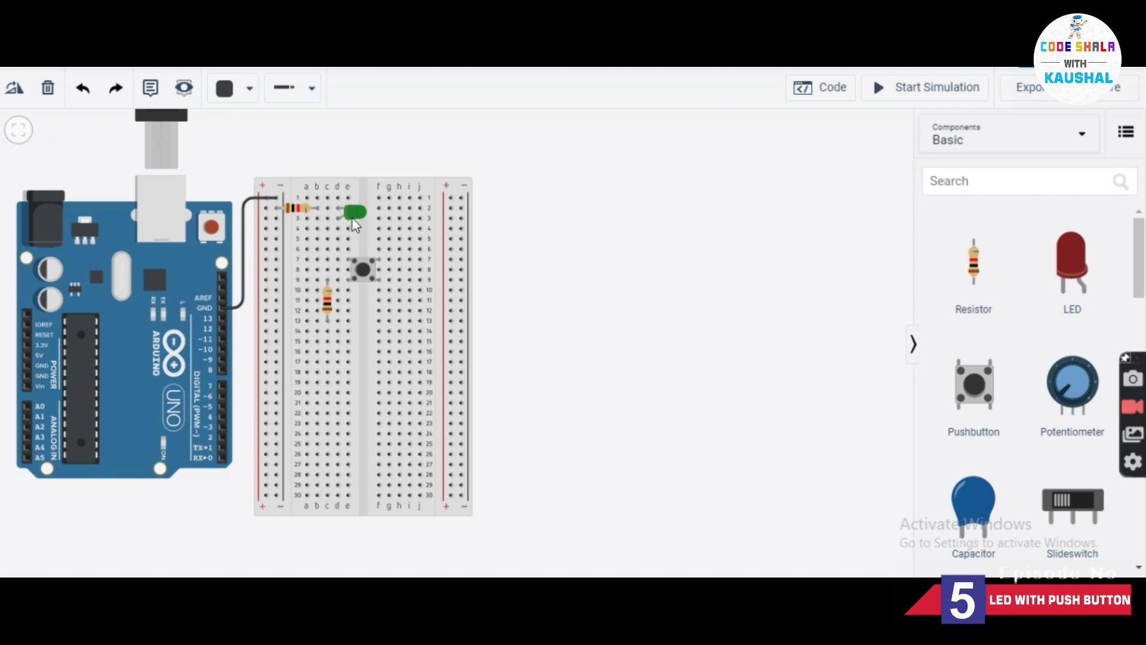
- Wire Arduino pin 13 to breadboard column b, row 3, with right-angle bends and set the wire's color to Green
click(221, 321)
click(248, 319)
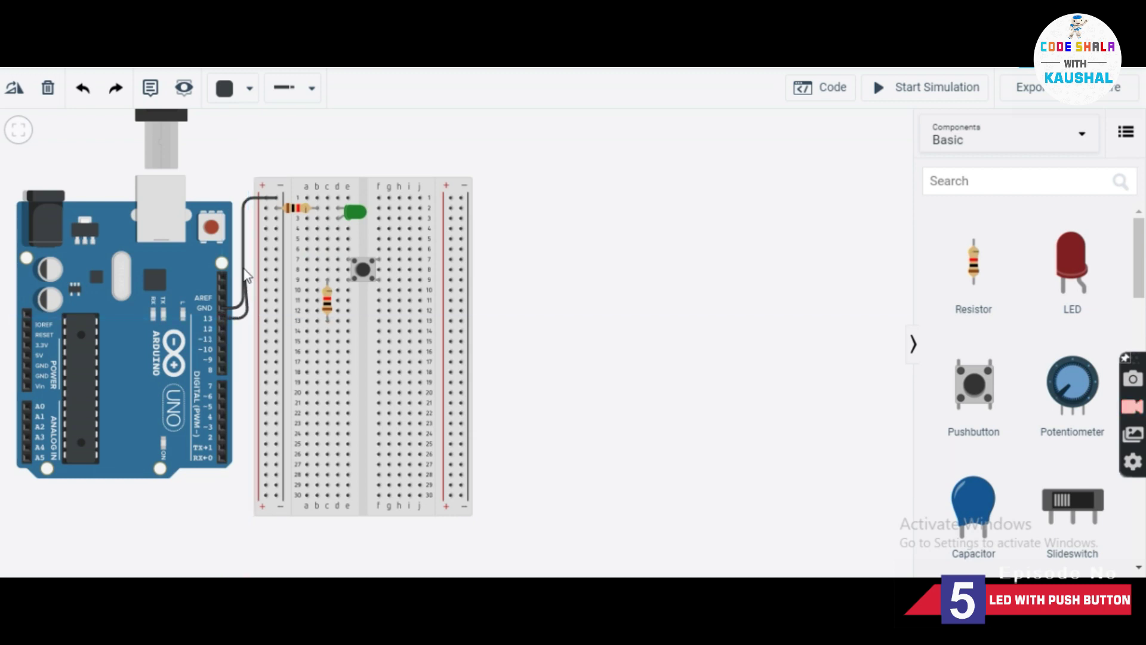
click(249, 219)
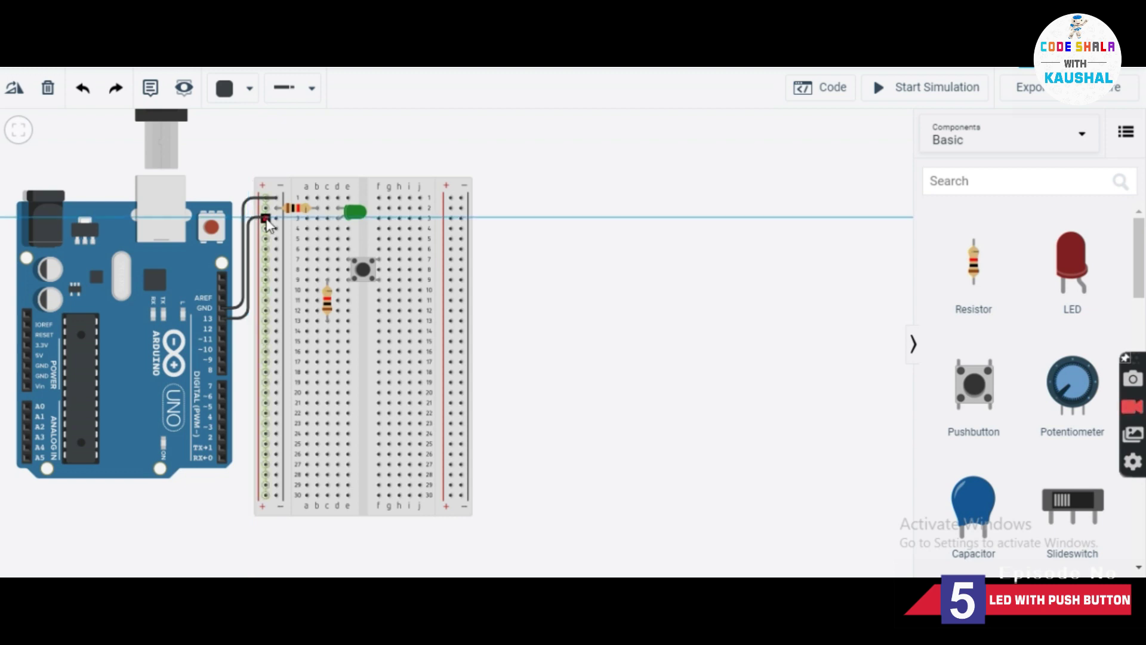
click(317, 219)
drag(249, 220, 252, 220)
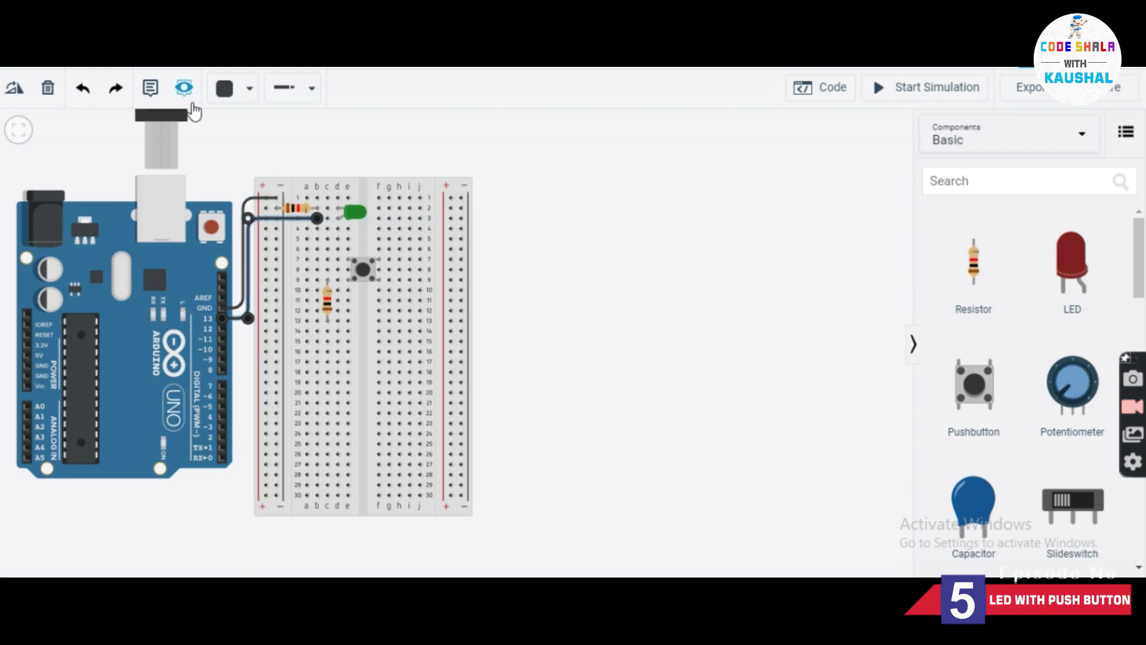
click(235, 89)
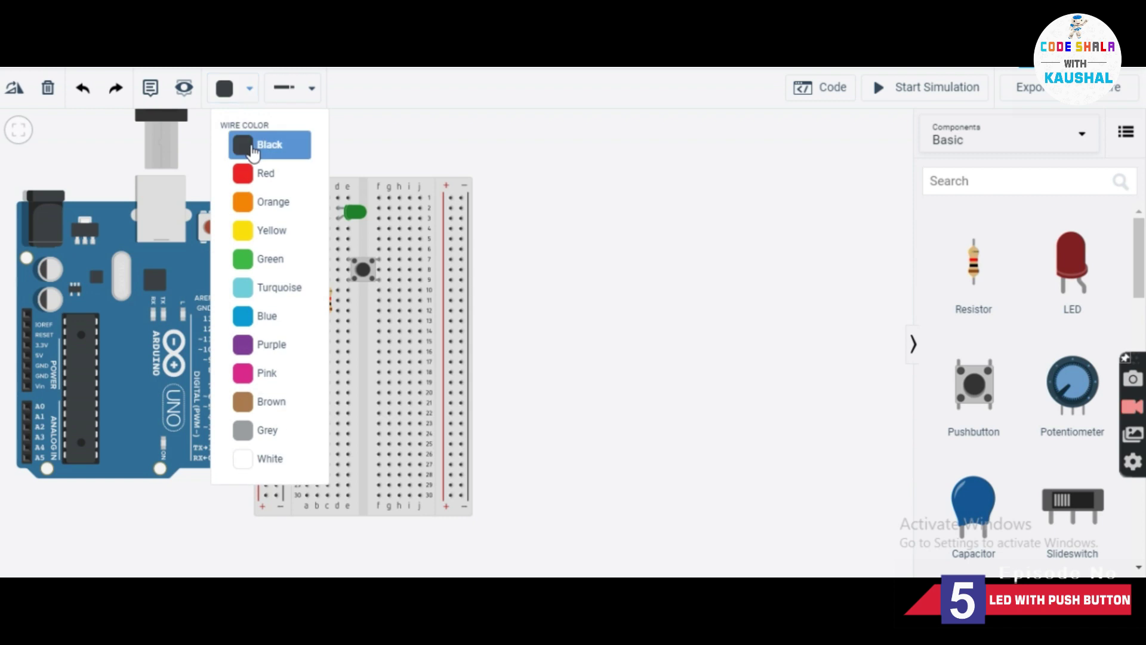
click(268, 259)
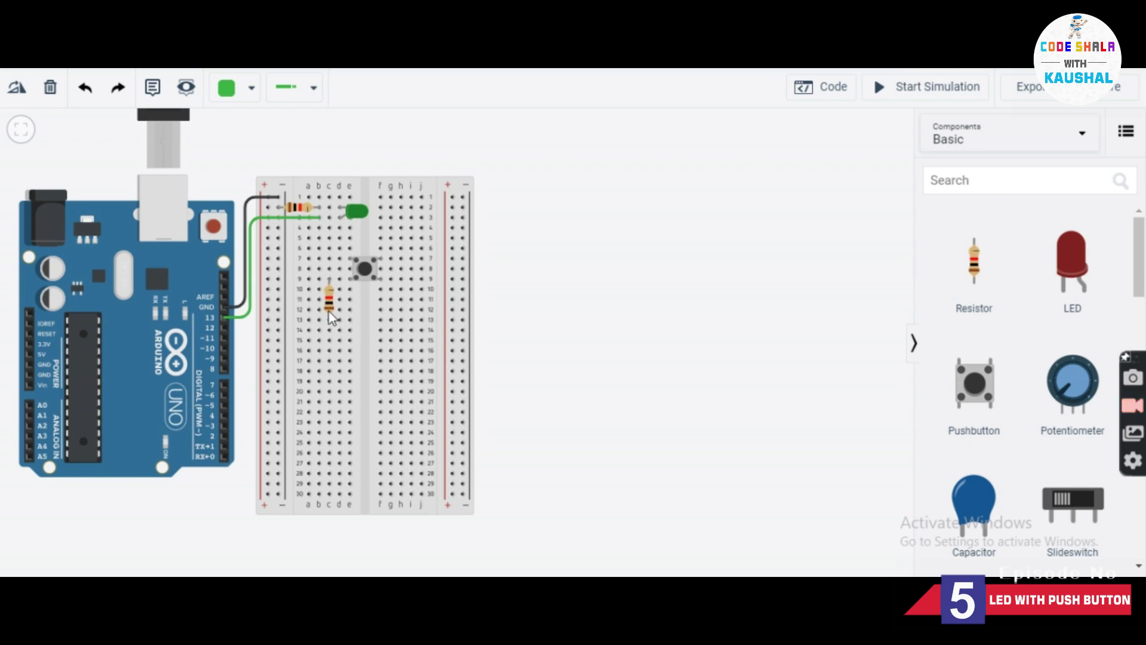
- Connect the negative rail to column b at row 13 with a Black wire for the vertical resistor
click(277, 320)
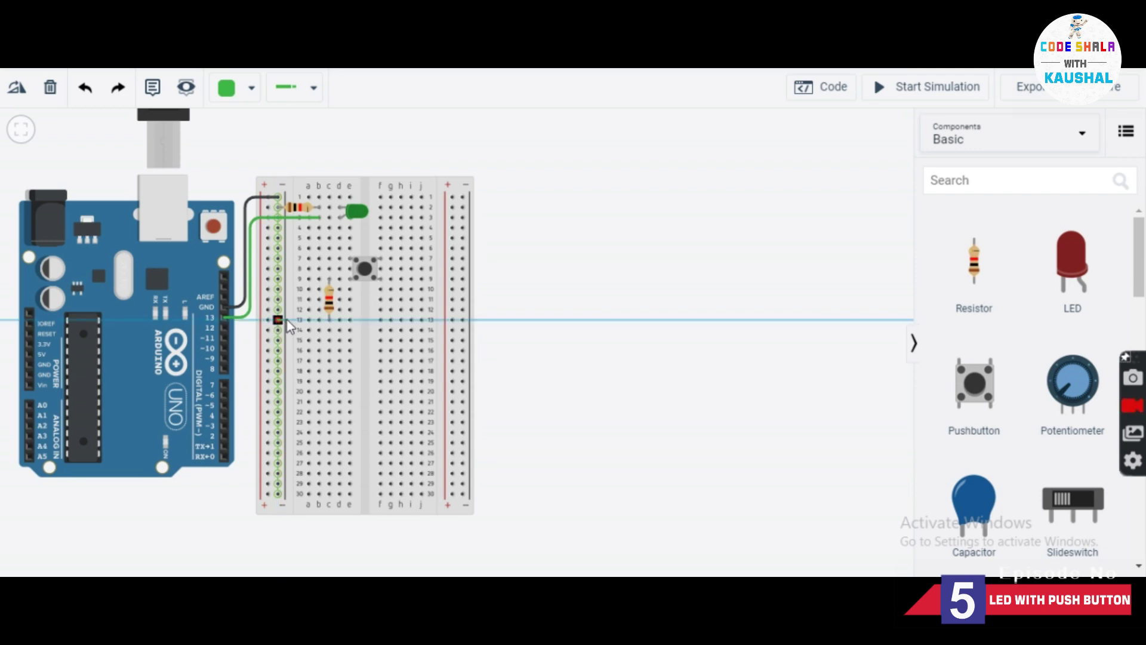
click(319, 321)
click(234, 89)
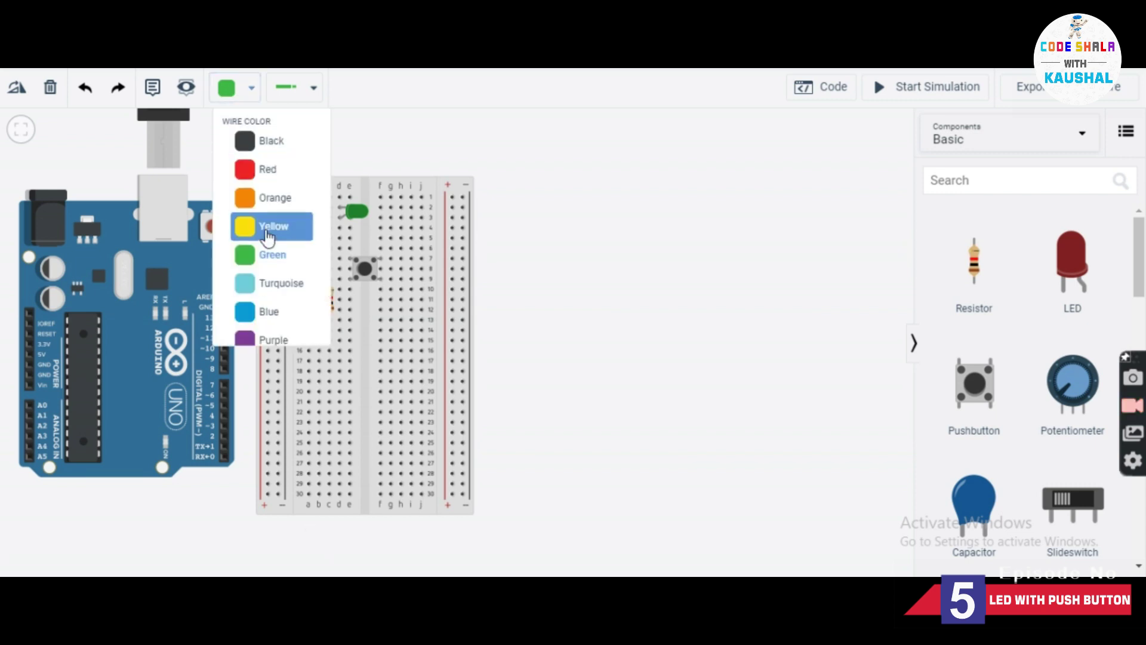
click(267, 147)
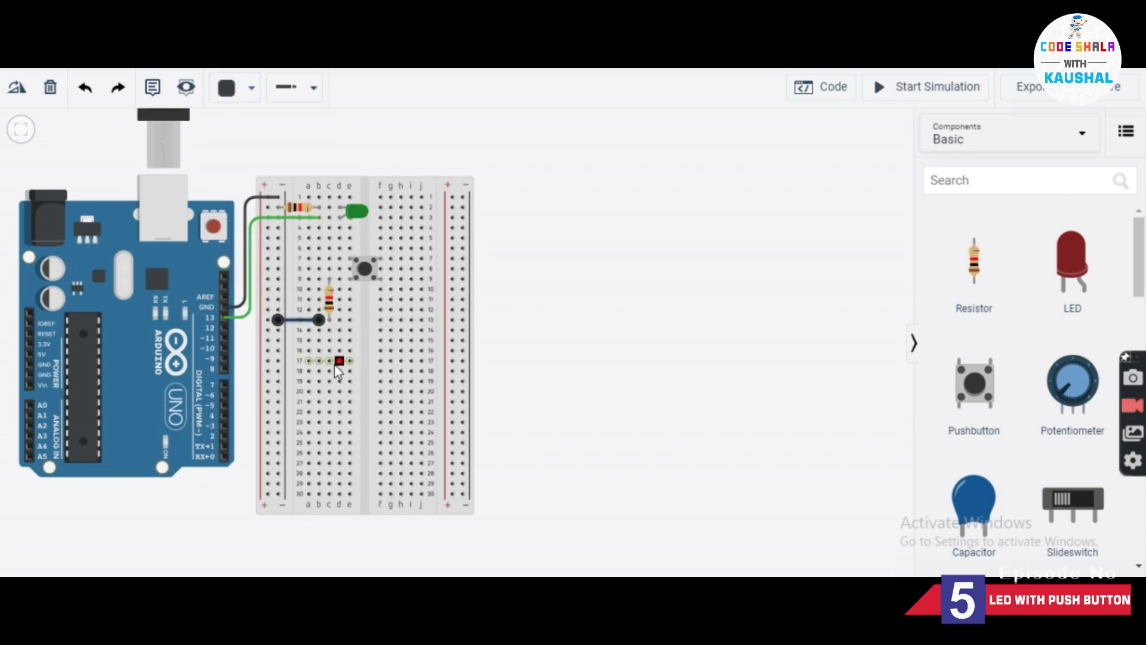
click(522, 488)
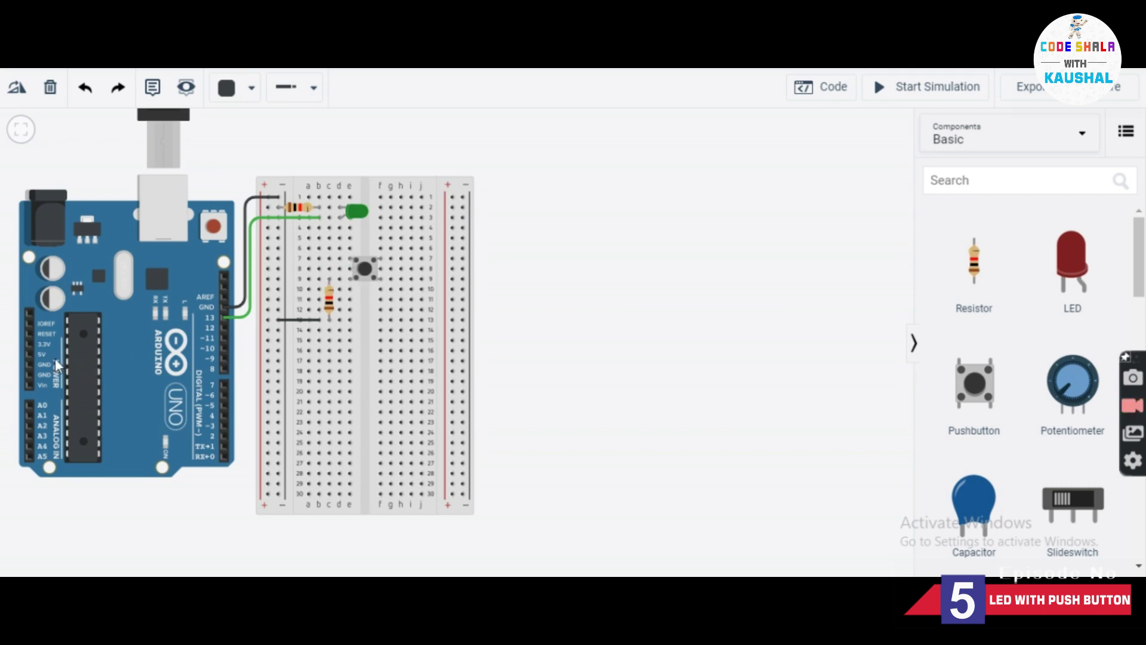
- Wire the Arduino's 5V pin to the positive rail at row 16 in Red, and link that rail to column c at row 7
click(30, 352)
click(268, 354)
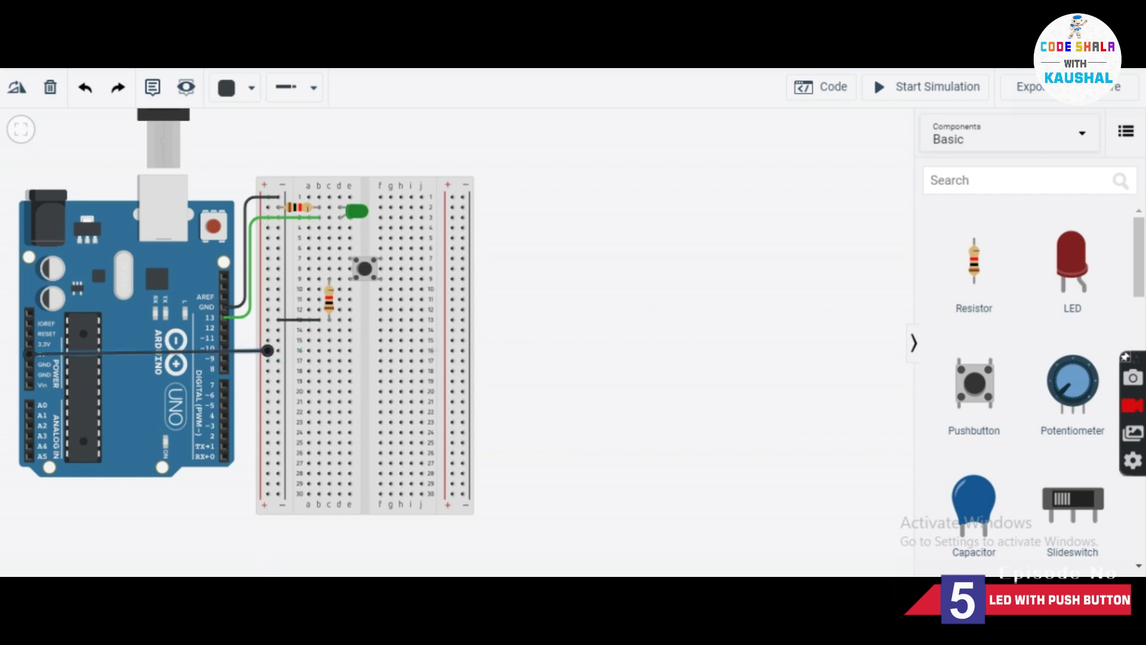
click(225, 90)
click(242, 170)
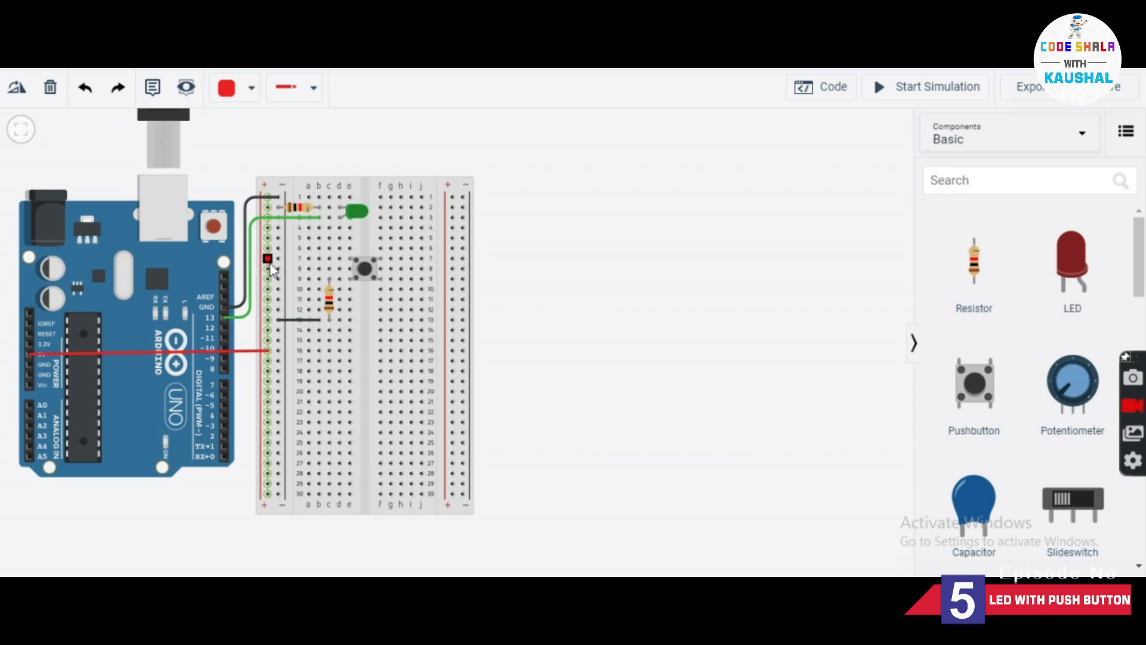
click(267, 260)
click(329, 259)
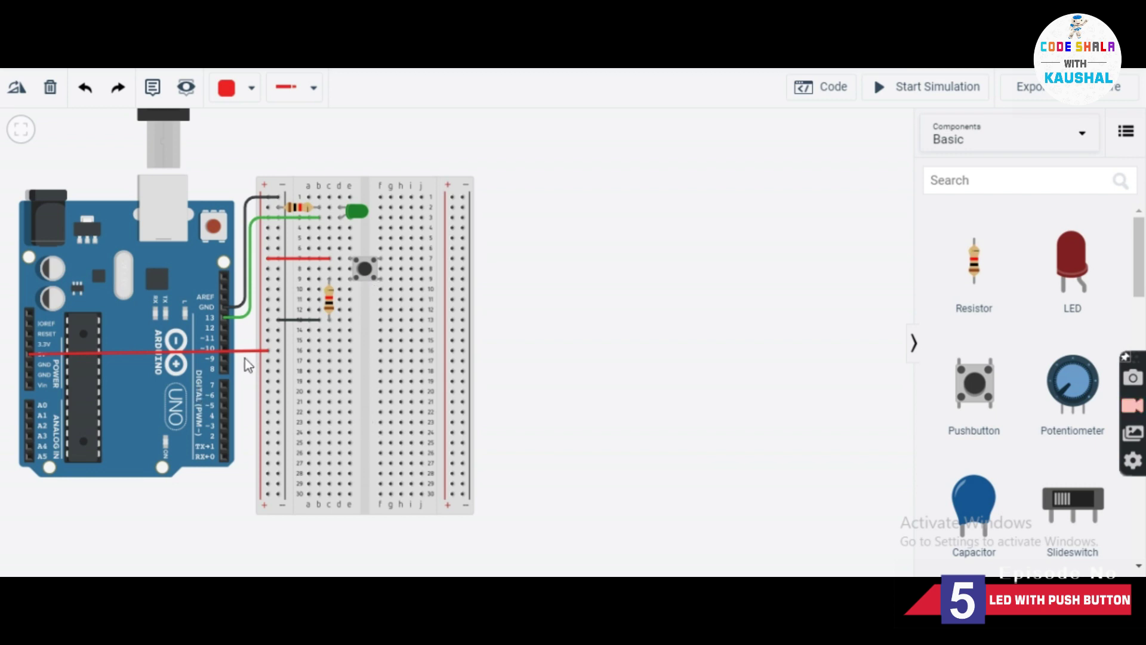
- Wire Arduino pin 12 to breadboard column b, row 9, with right-angle bends and set the wire's color to Yellow
click(224, 327)
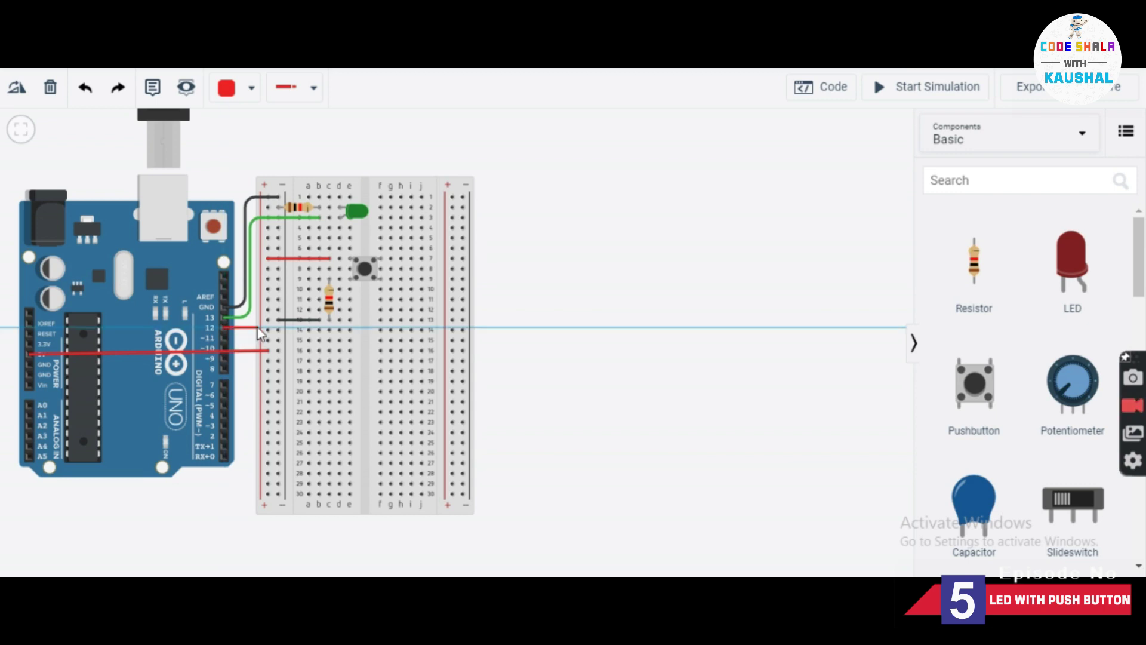
click(257, 327)
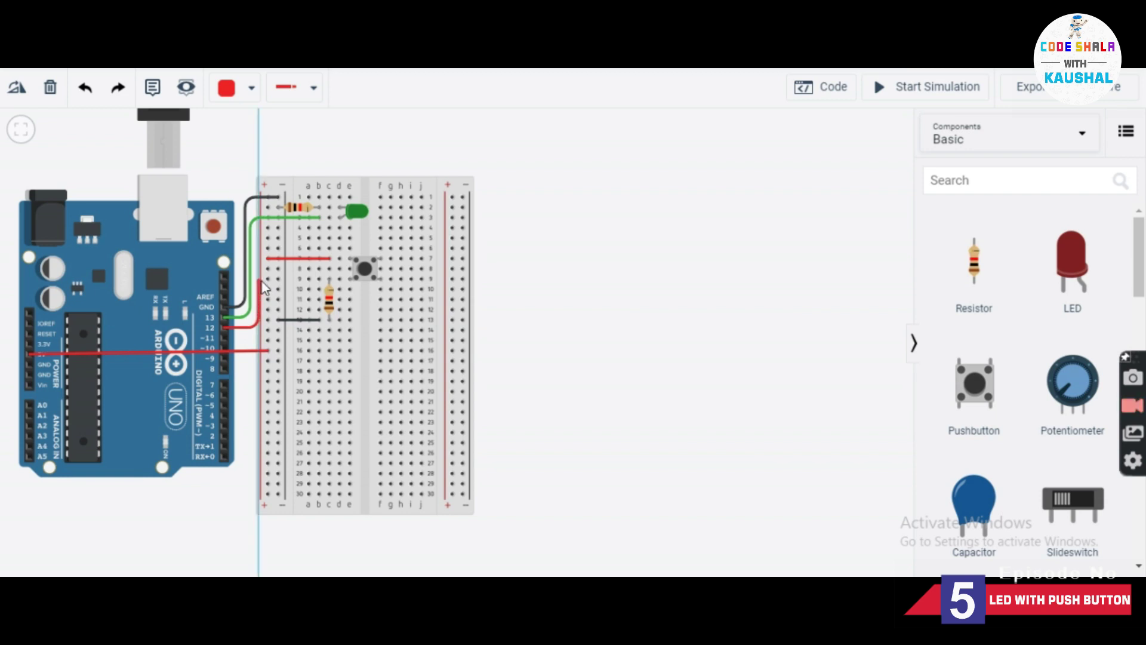
click(259, 279)
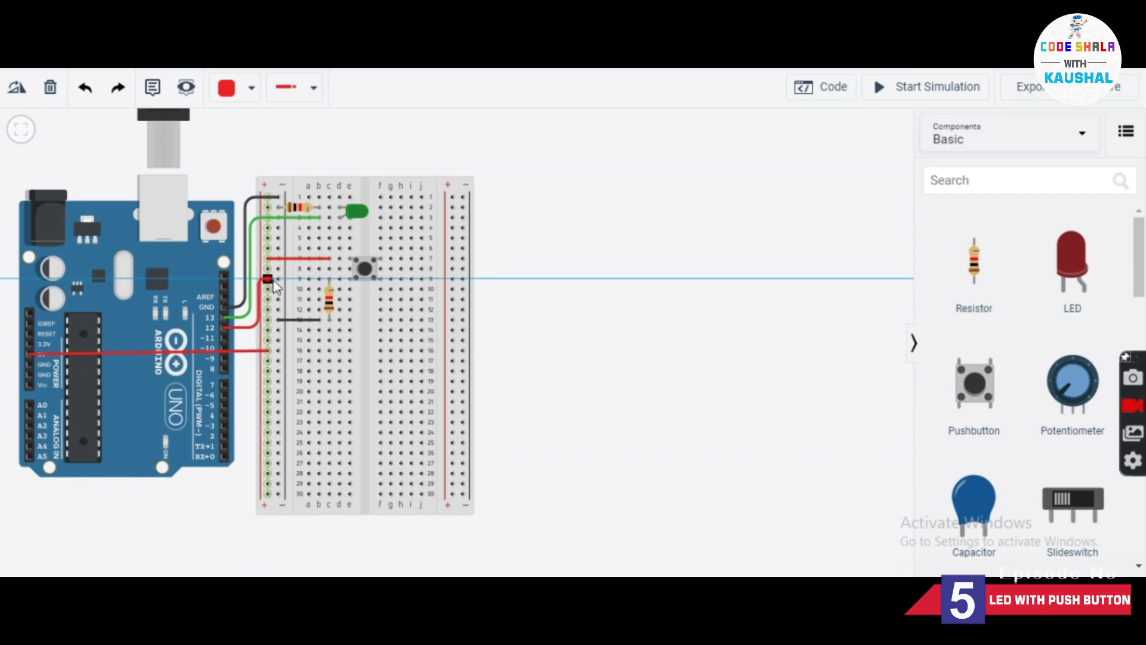
click(318, 278)
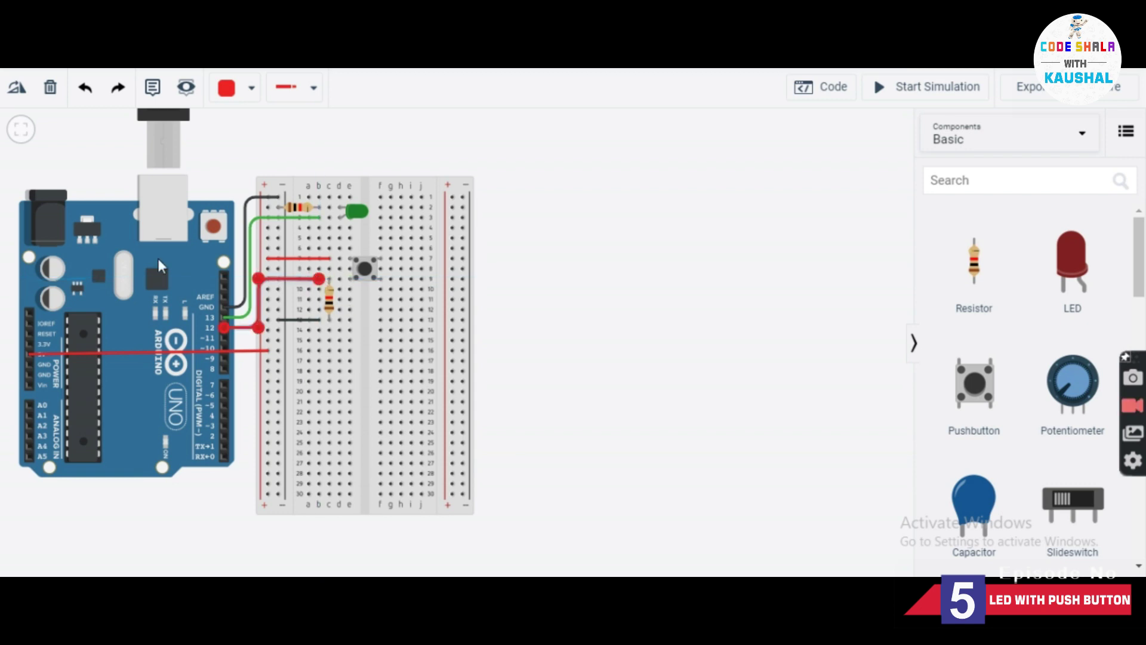
click(230, 88)
click(271, 230)
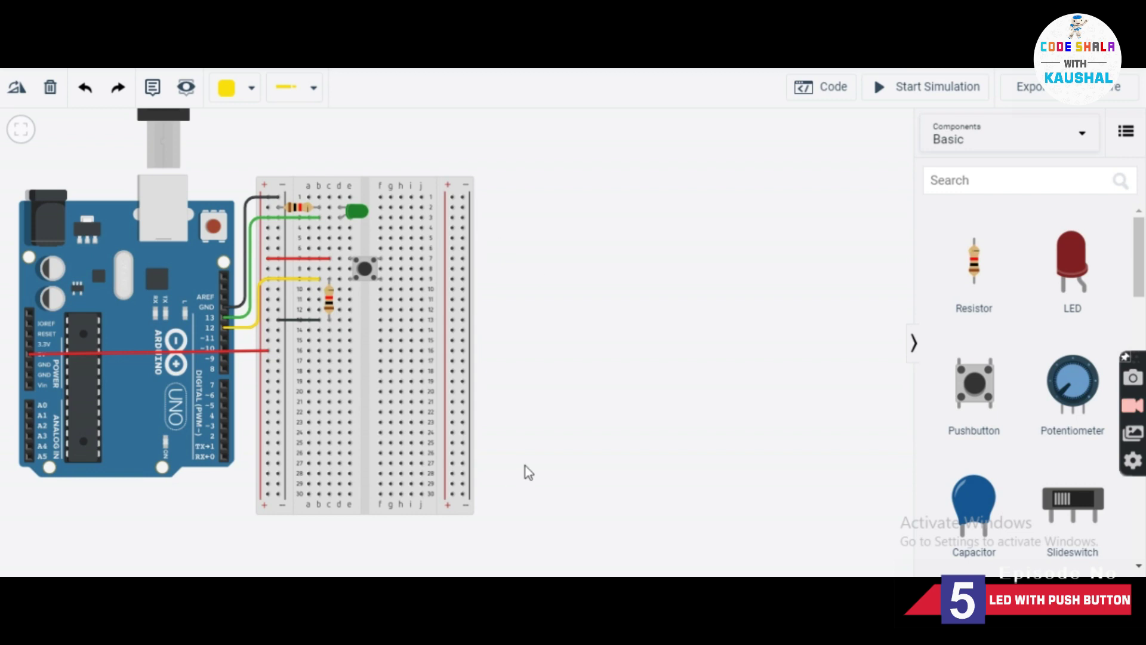
- Delete the default built-in LED blink blocks from the Arduino's code and create a variable named ButtonState
click(825, 97)
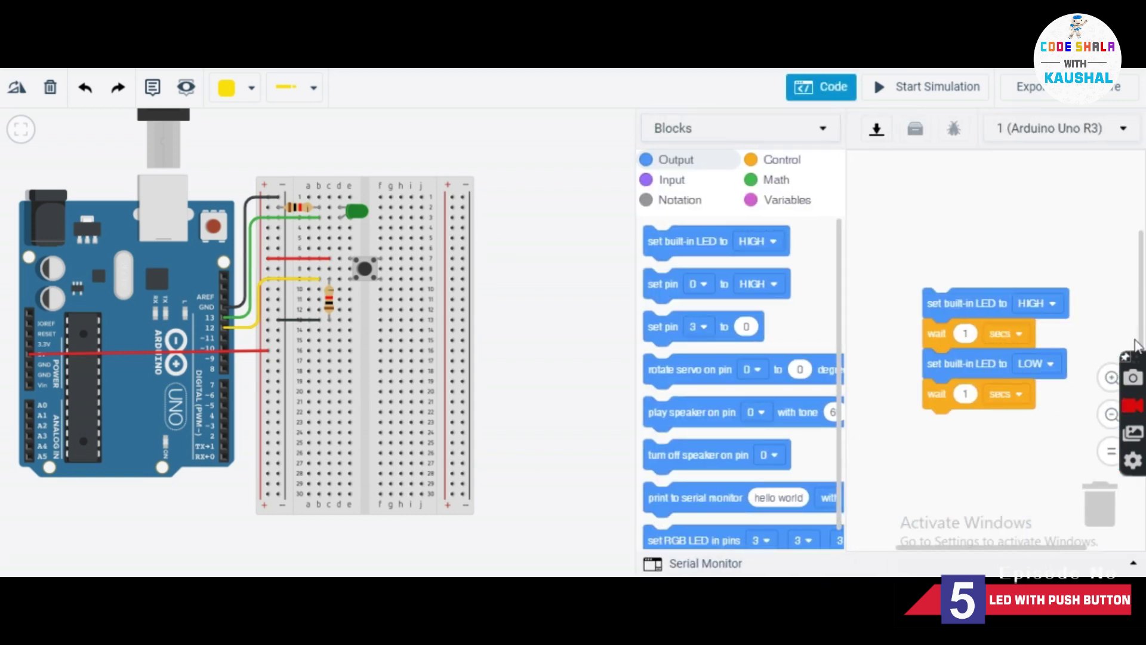
drag(931, 303, 1097, 497)
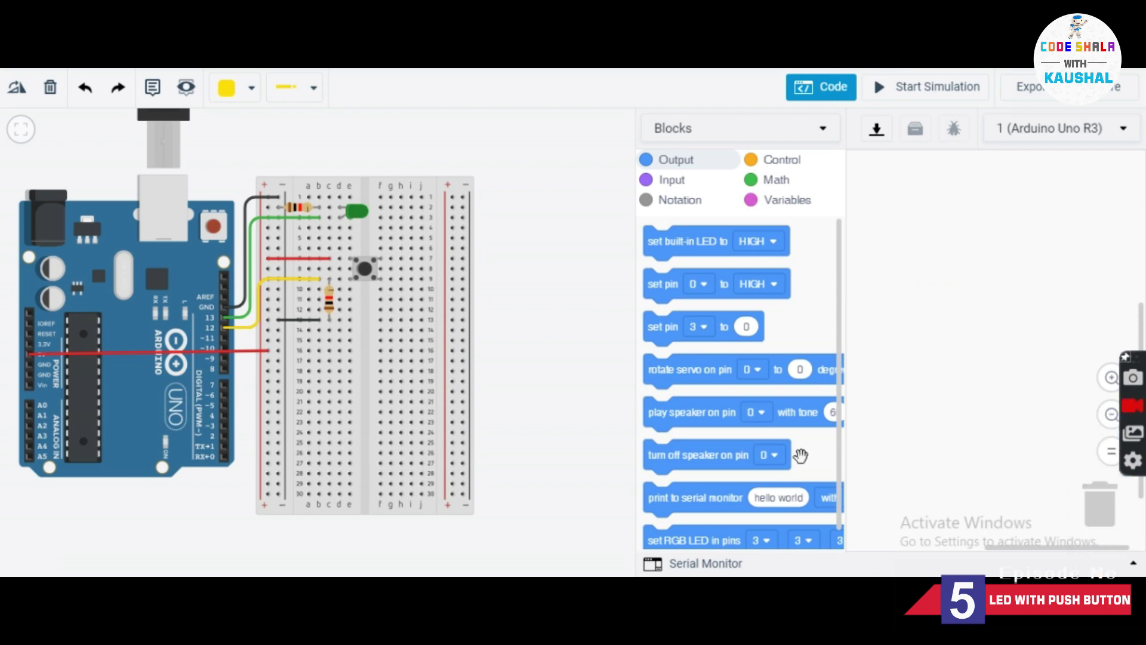
click(787, 210)
click(695, 241)
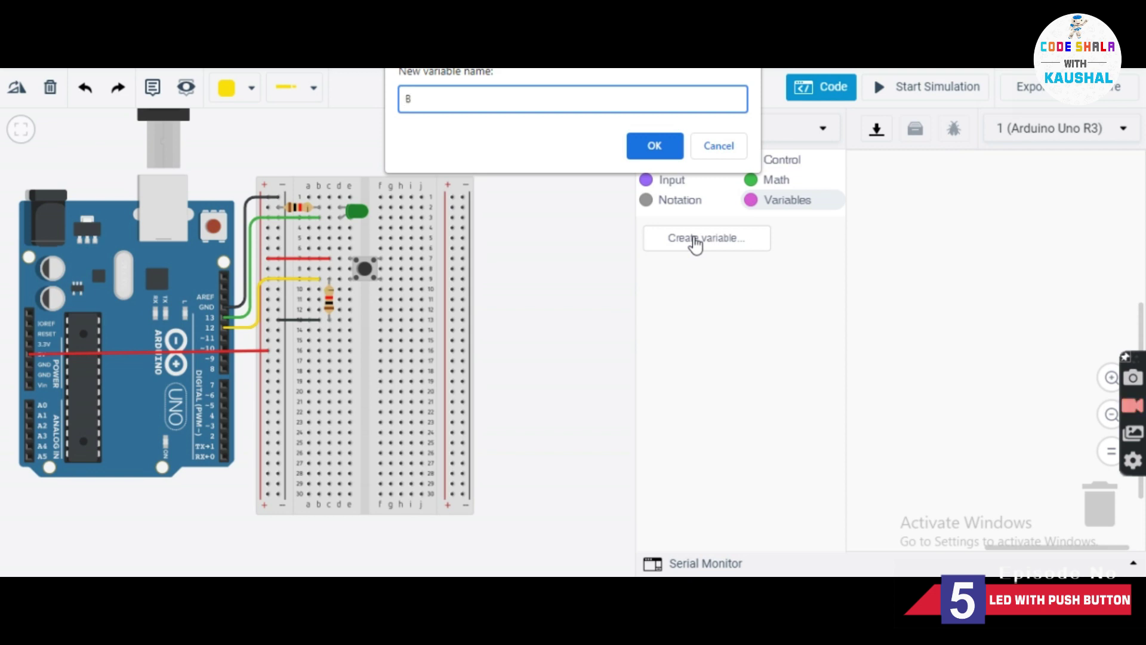
text(Button)
key(BackSpace)
text(State)
key(BackSpace)
key(BackSpace)
key(BackSpace)
text(ate)
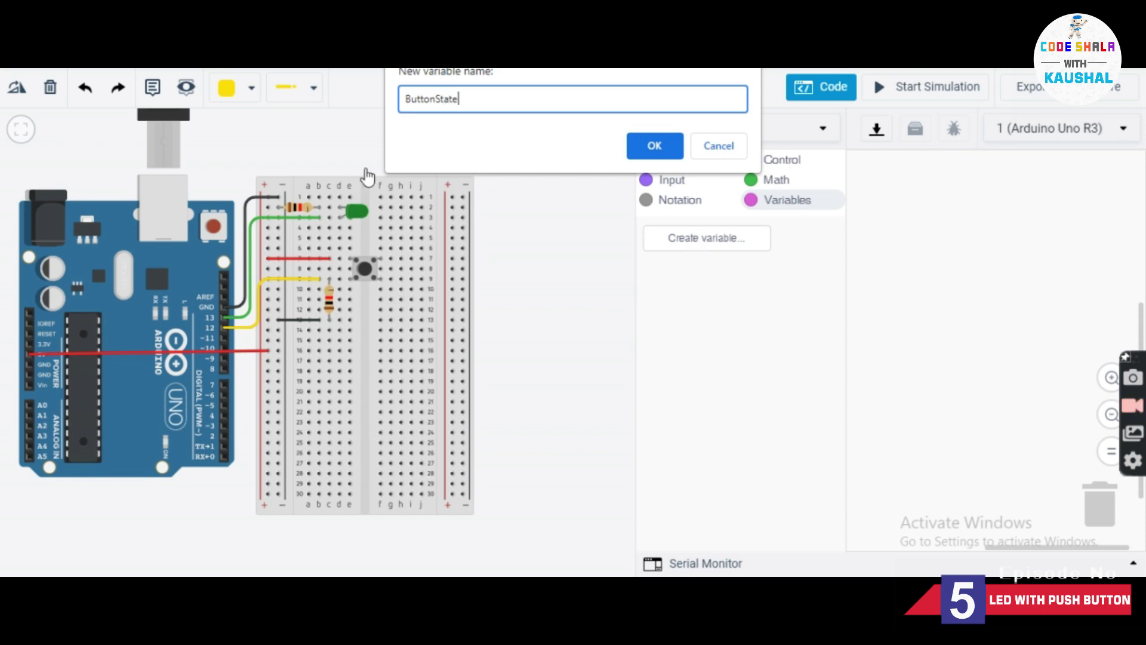
click(657, 146)
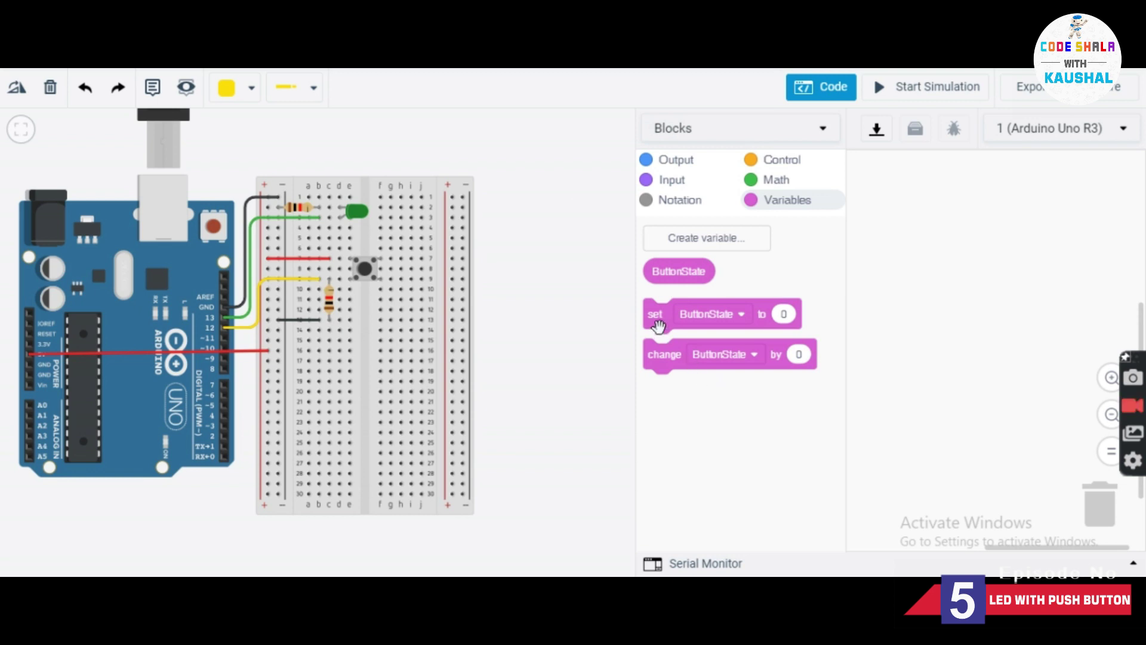
- Add a block that sets ButtonState to the reading of digital pin 12
drag(657, 318, 870, 209)
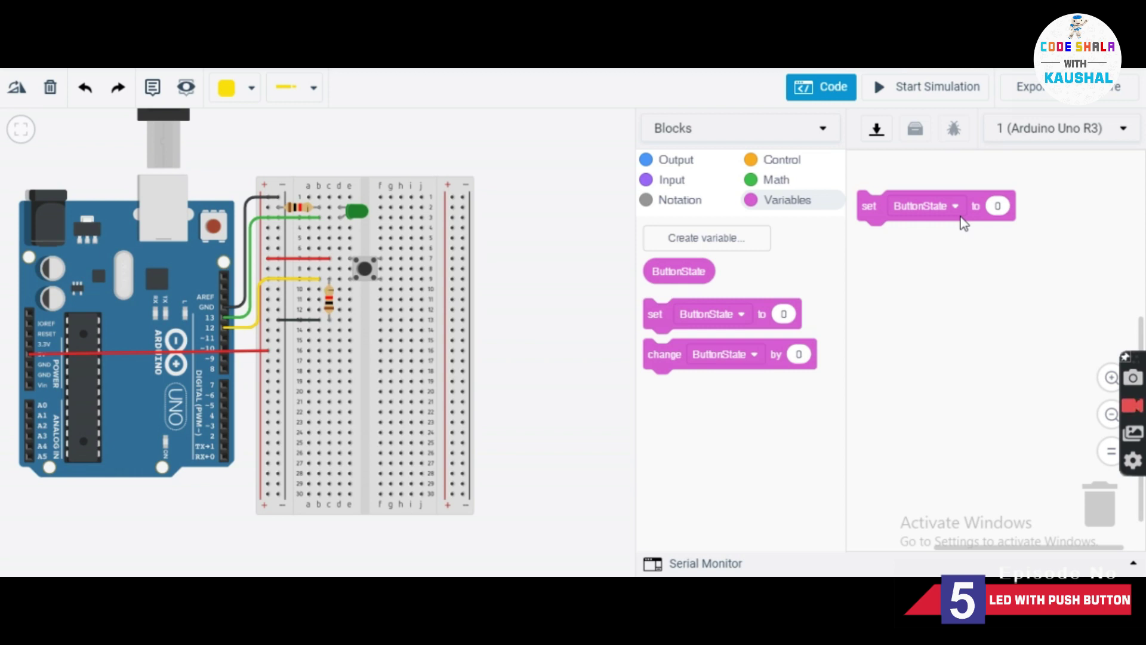
click(682, 184)
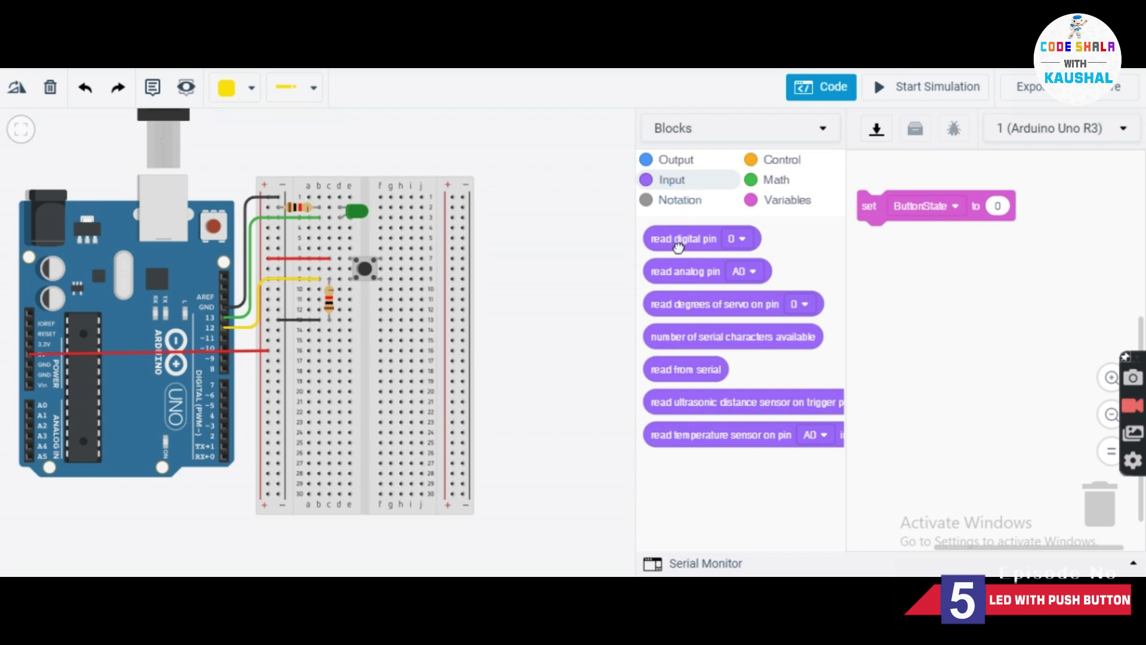
drag(690, 248, 991, 265)
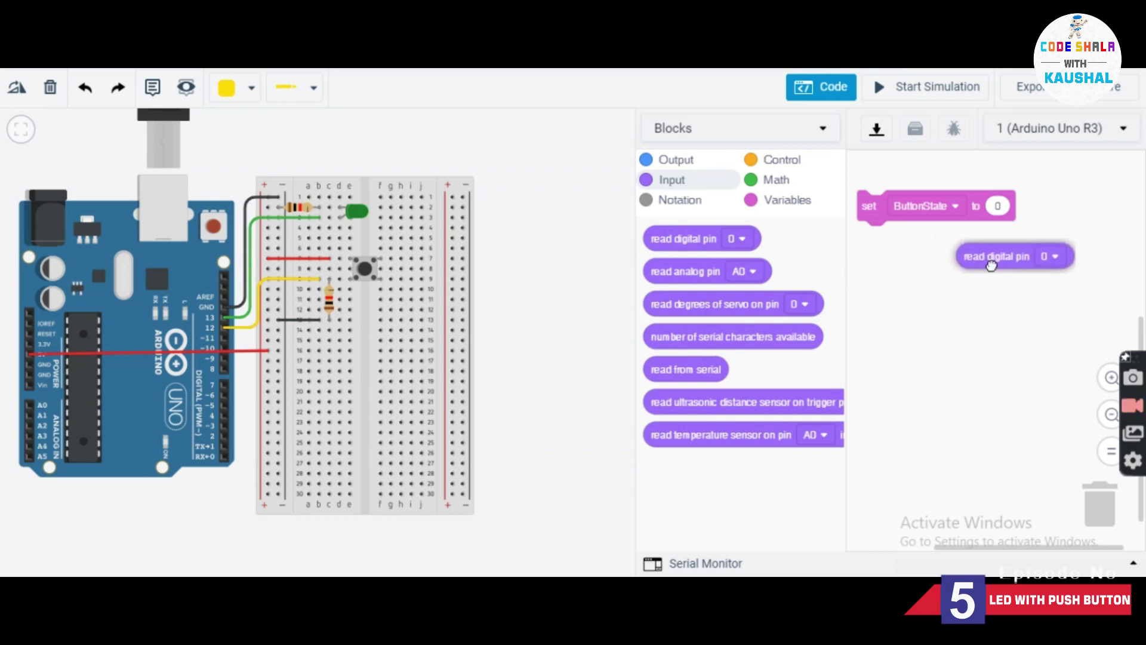
drag(990, 264, 1020, 216)
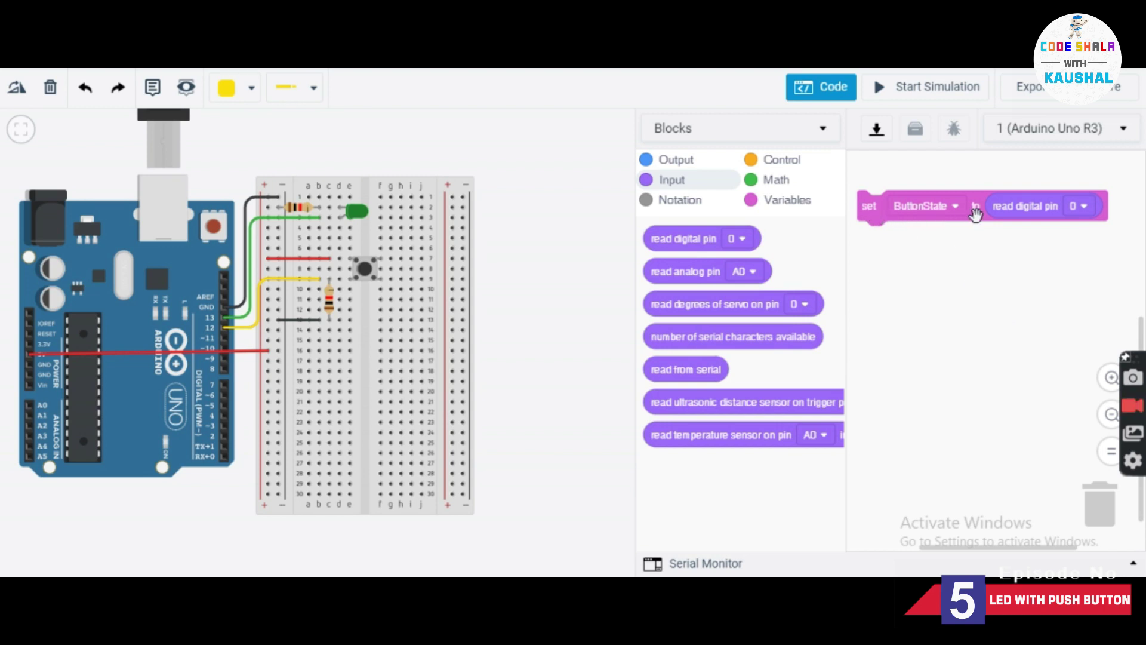
click(1083, 206)
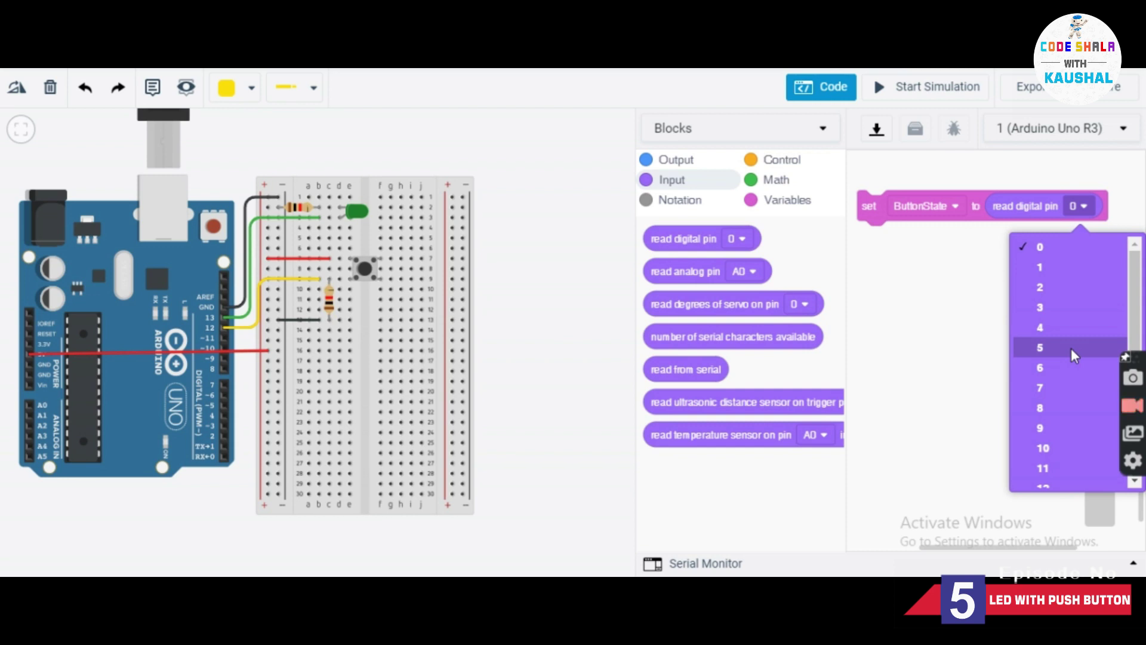
scroll(1062, 465, down, 3)
click(1051, 408)
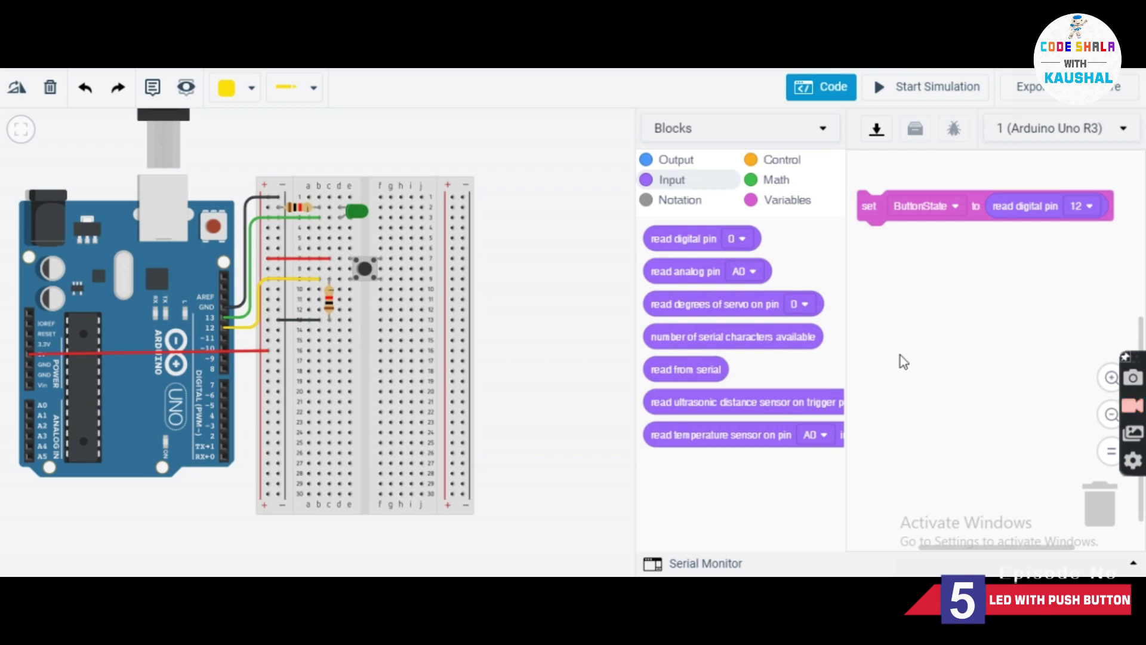
- Attach an if-then-else block below the ButtonState block and place a set pin to HIGH block in its then branch
click(790, 166)
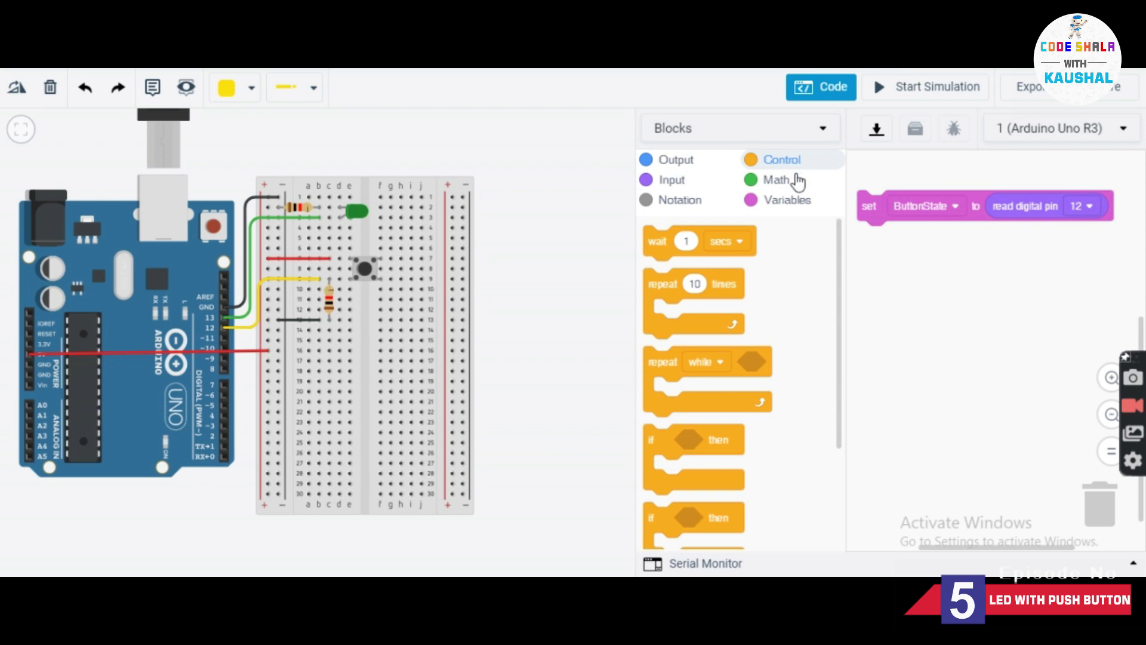
scroll(757, 356, down, 2)
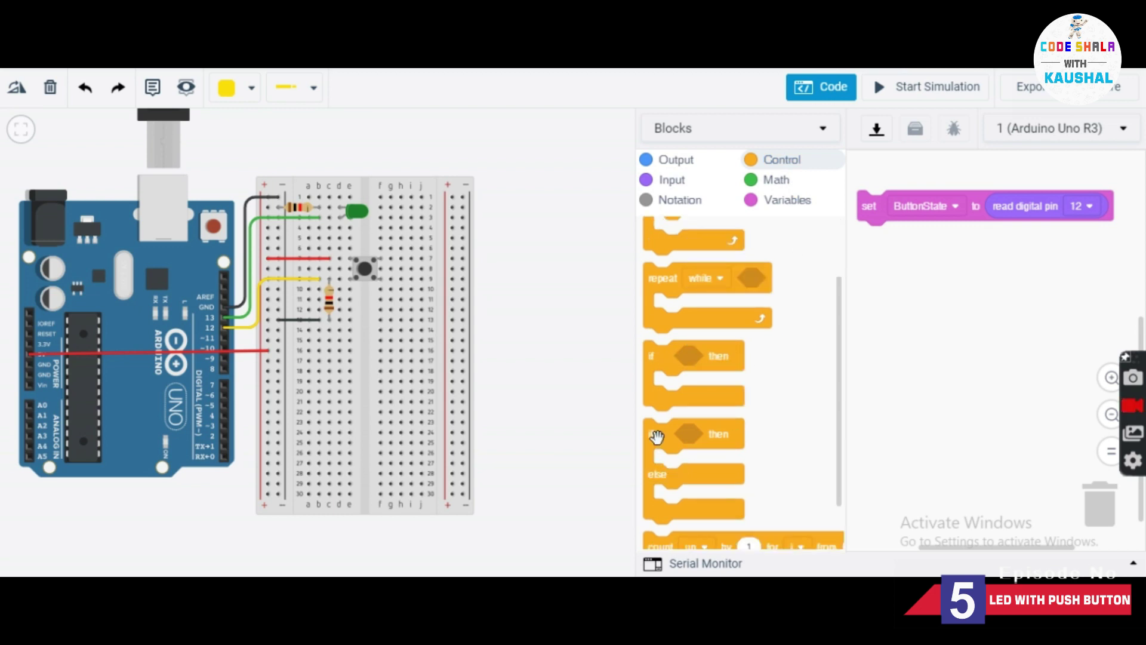
drag(655, 434, 878, 238)
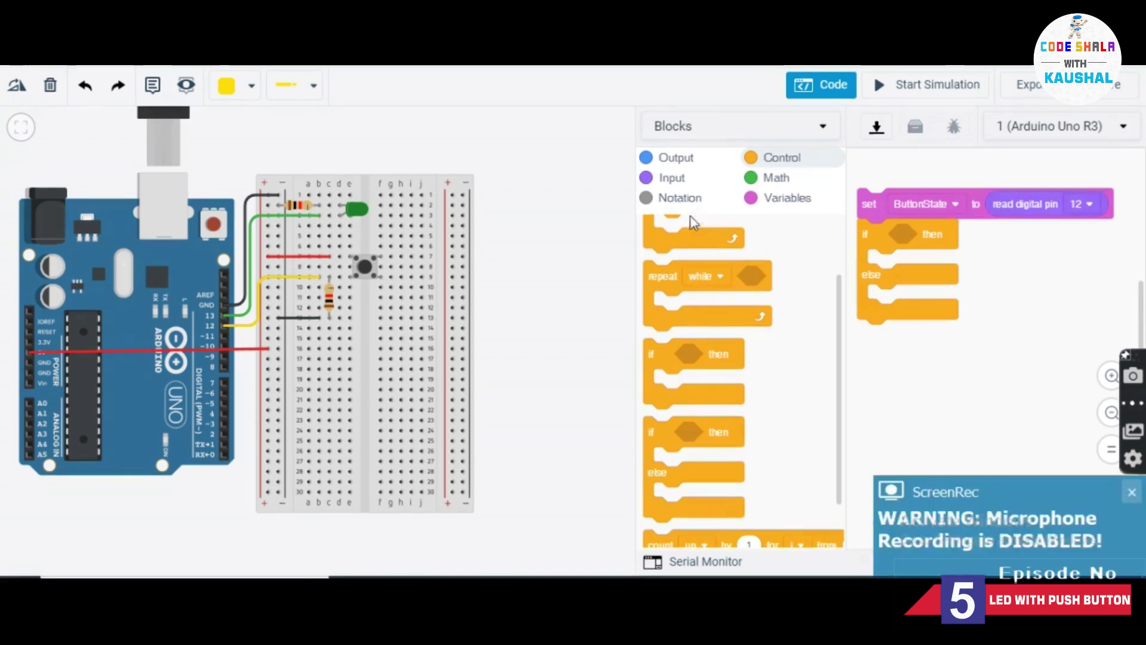
click(681, 158)
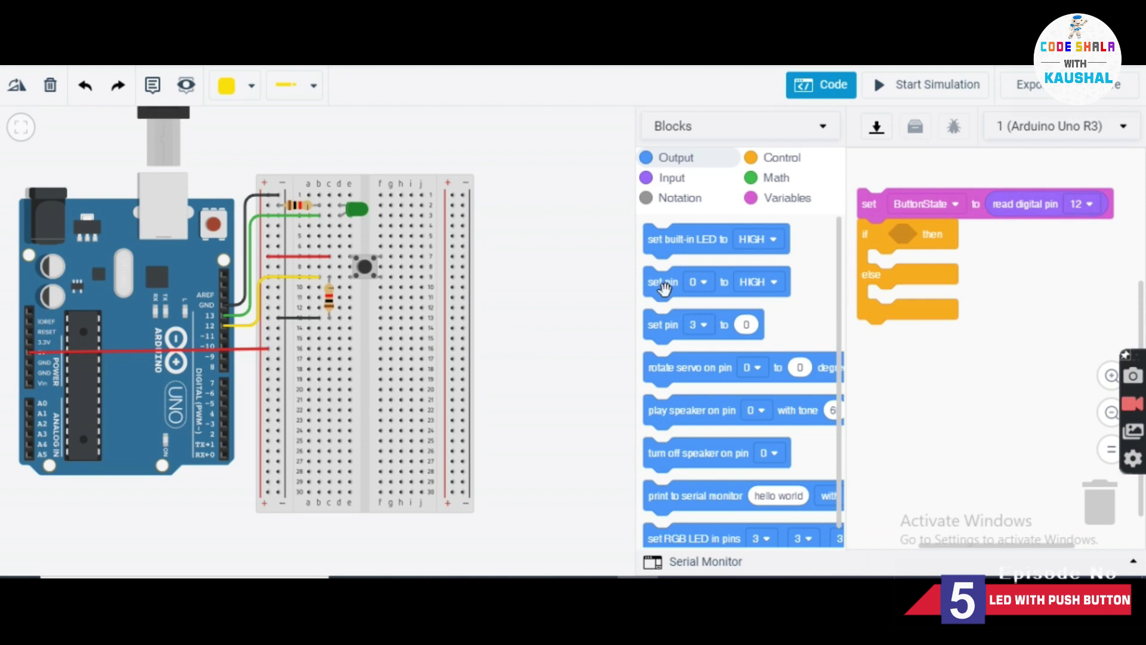
drag(663, 288, 900, 257)
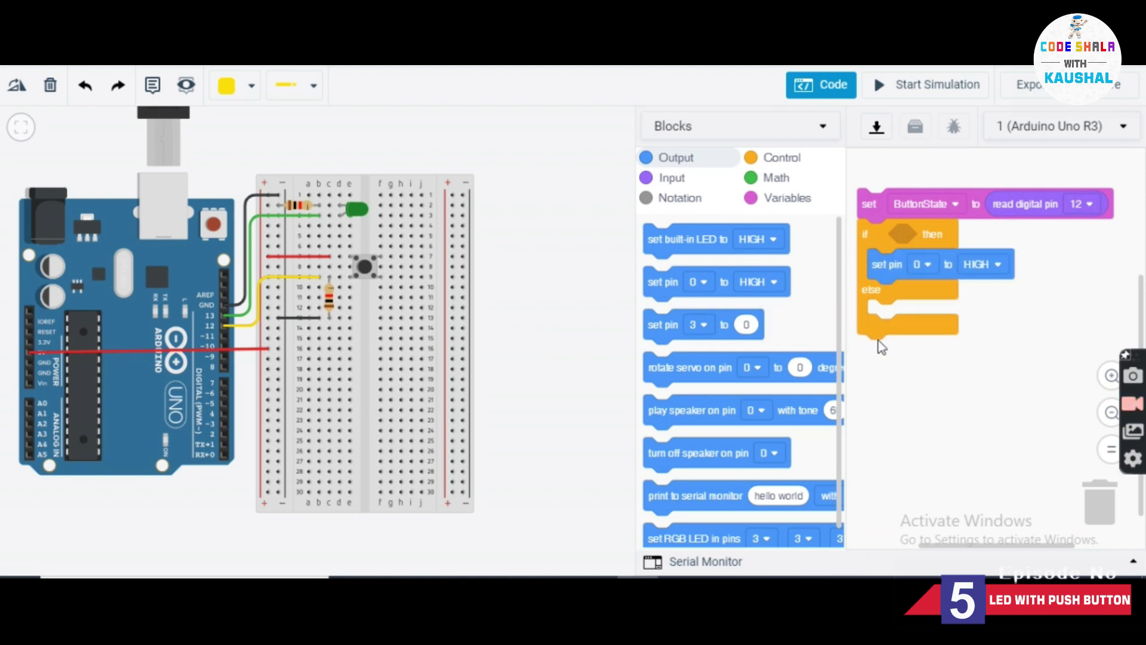
- Place a set pin block in the else branch, assign both set pin blocks to pin 13, and set the else one to LOW
drag(656, 283, 886, 317)
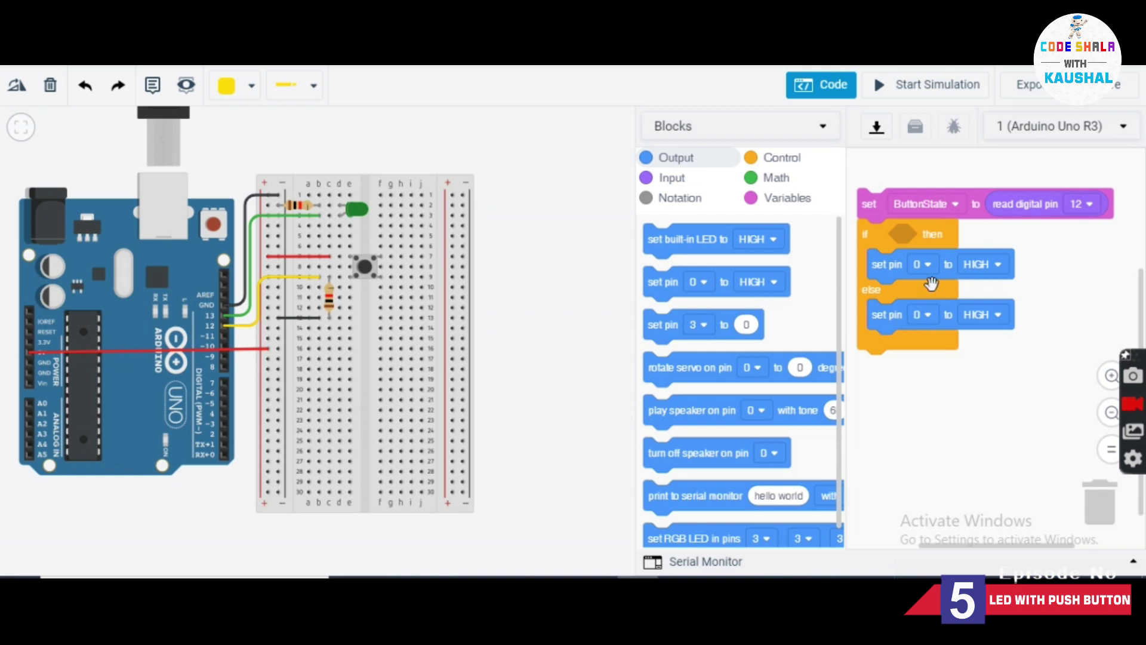
click(927, 265)
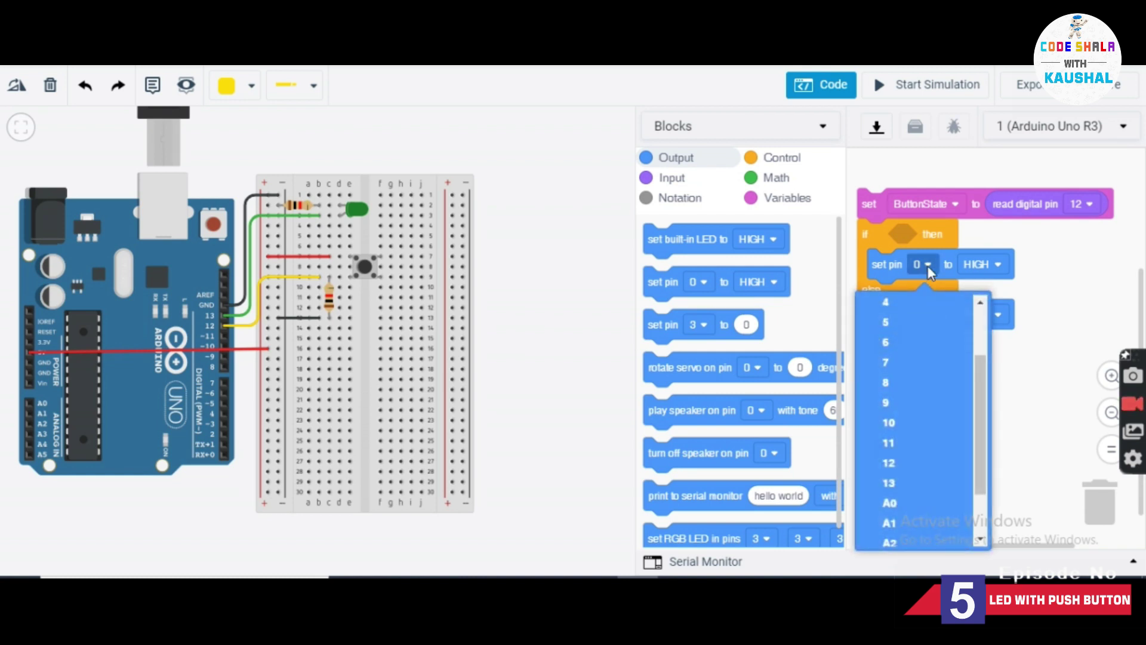
click(895, 481)
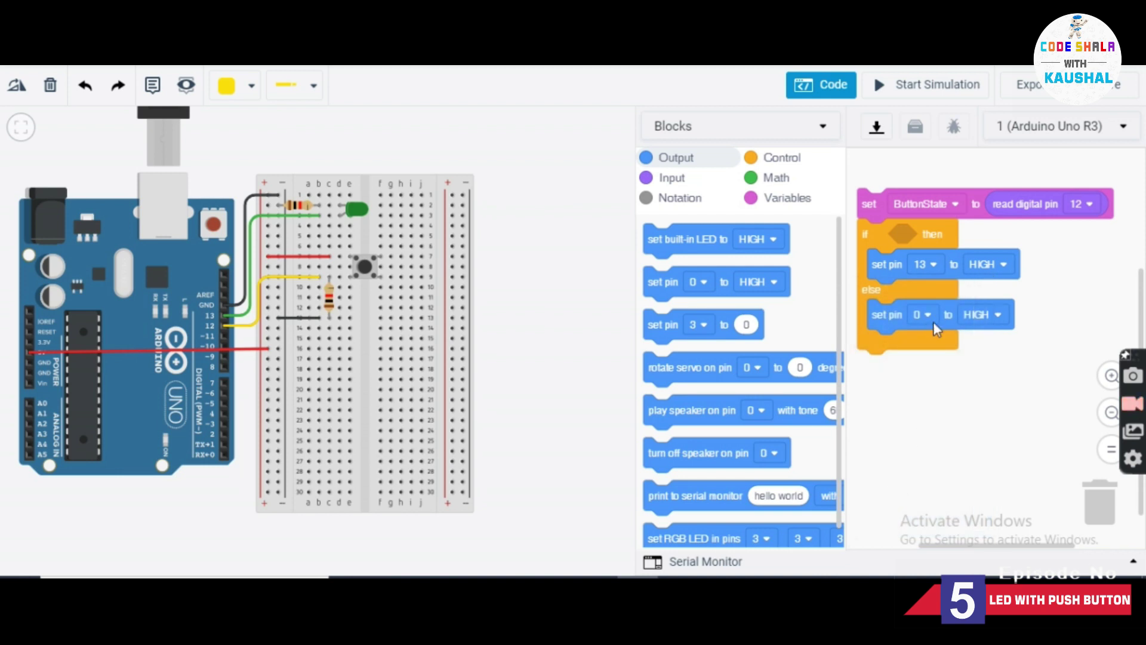
click(927, 315)
click(905, 535)
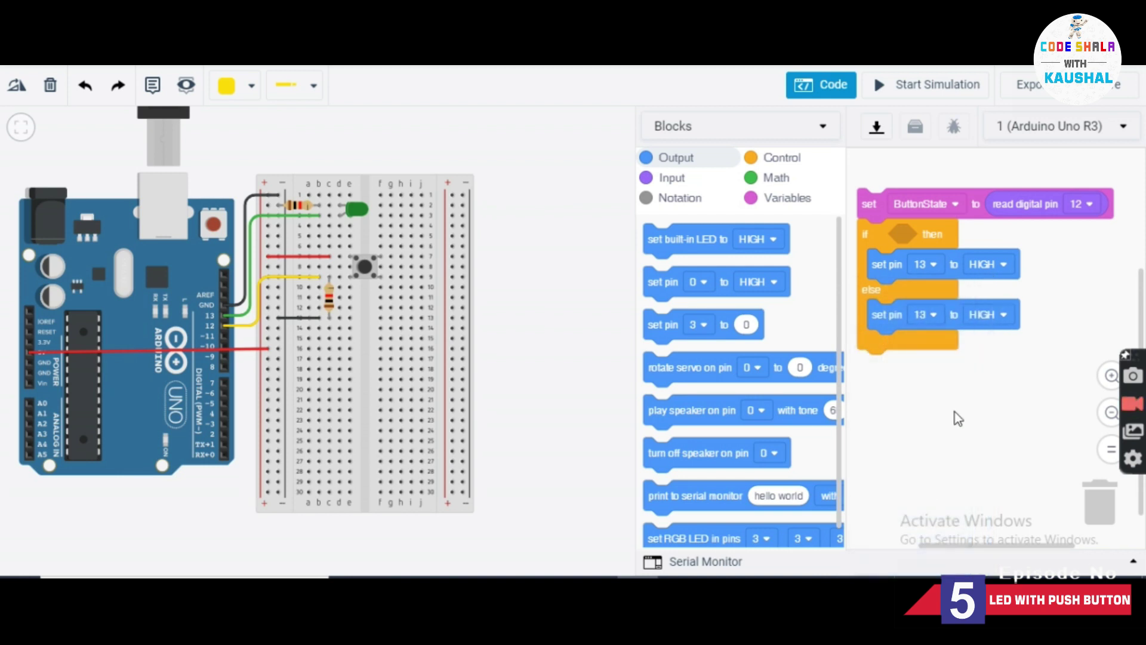
click(995, 314)
click(963, 375)
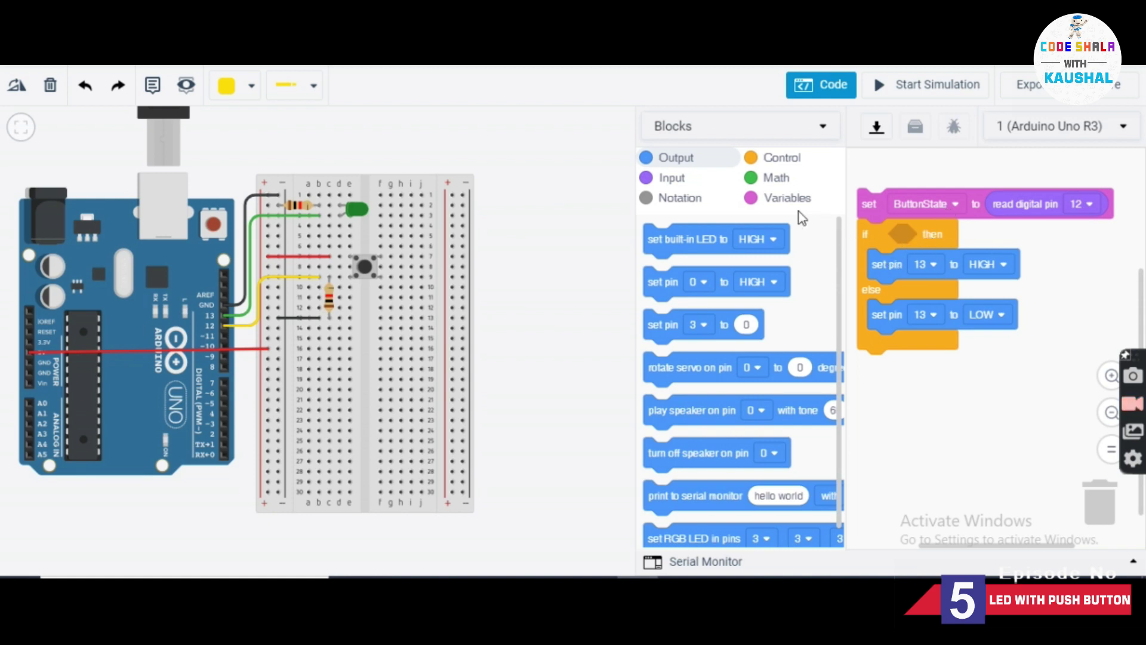
- Set the if condition to a comparison block that checks whether ButtonState = 1
click(776, 179)
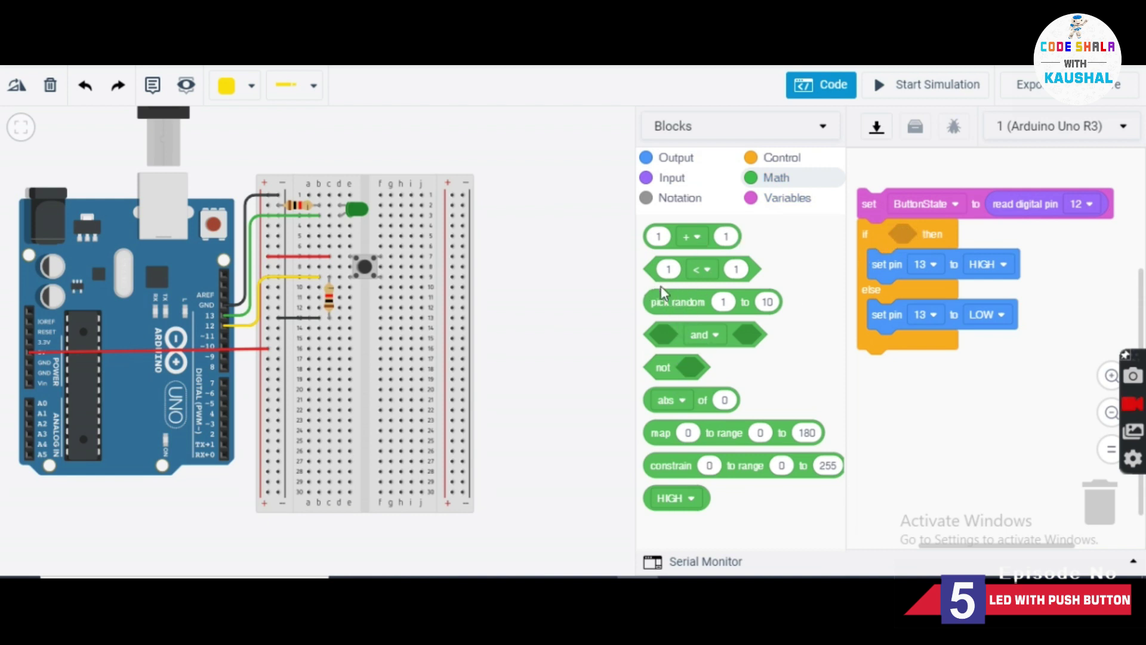
drag(682, 278, 905, 245)
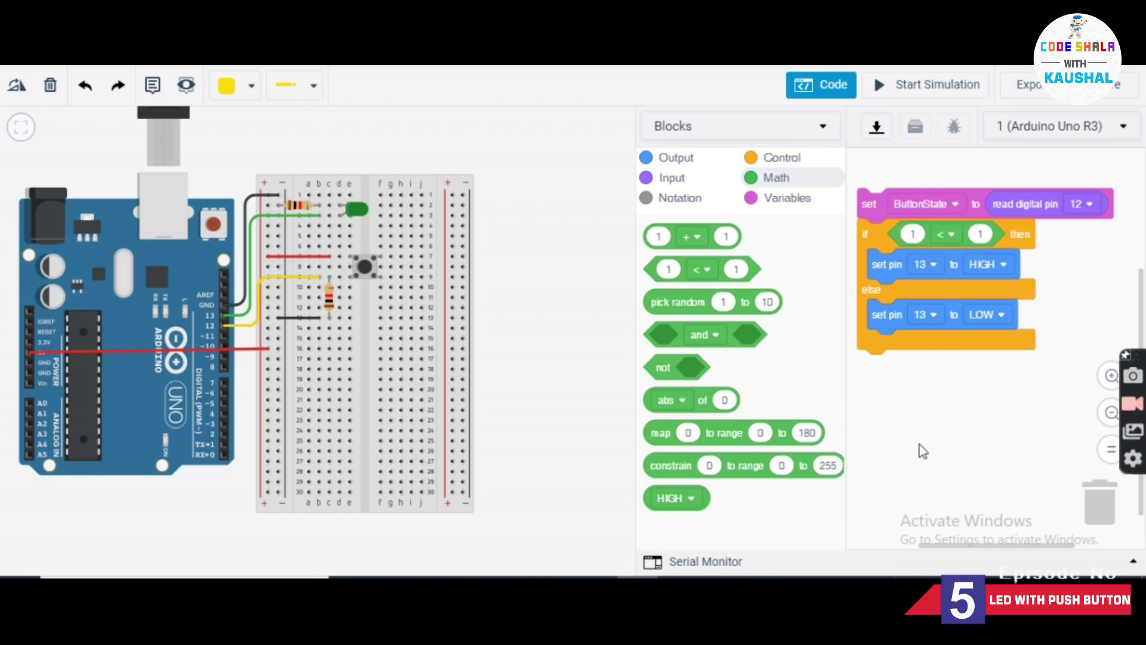
click(950, 234)
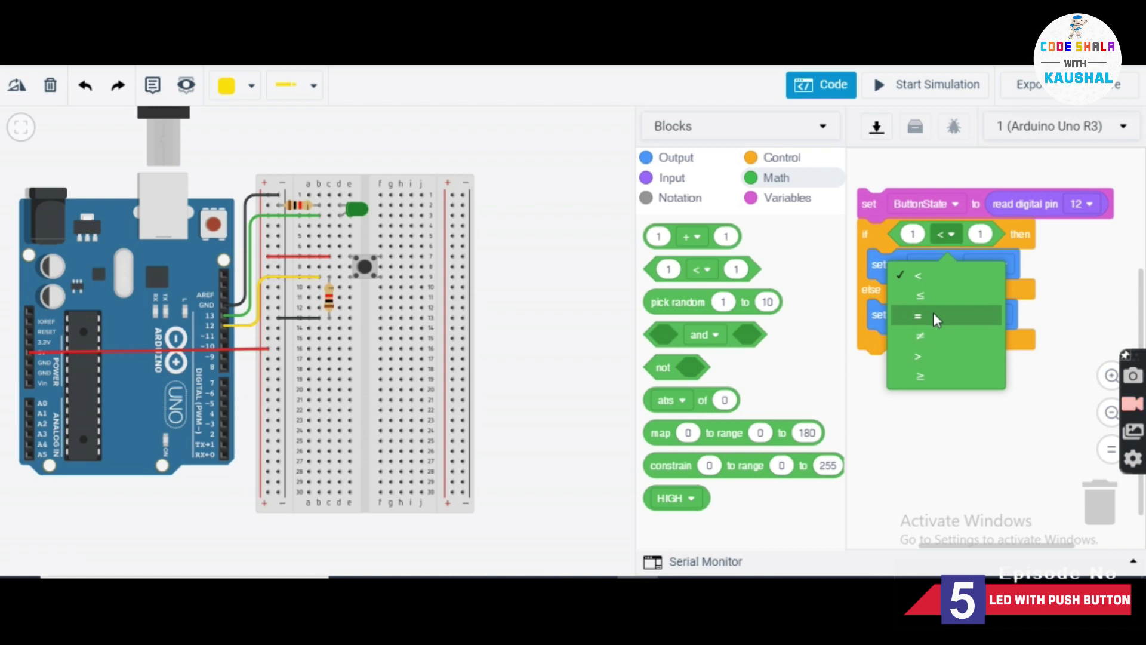
click(935, 316)
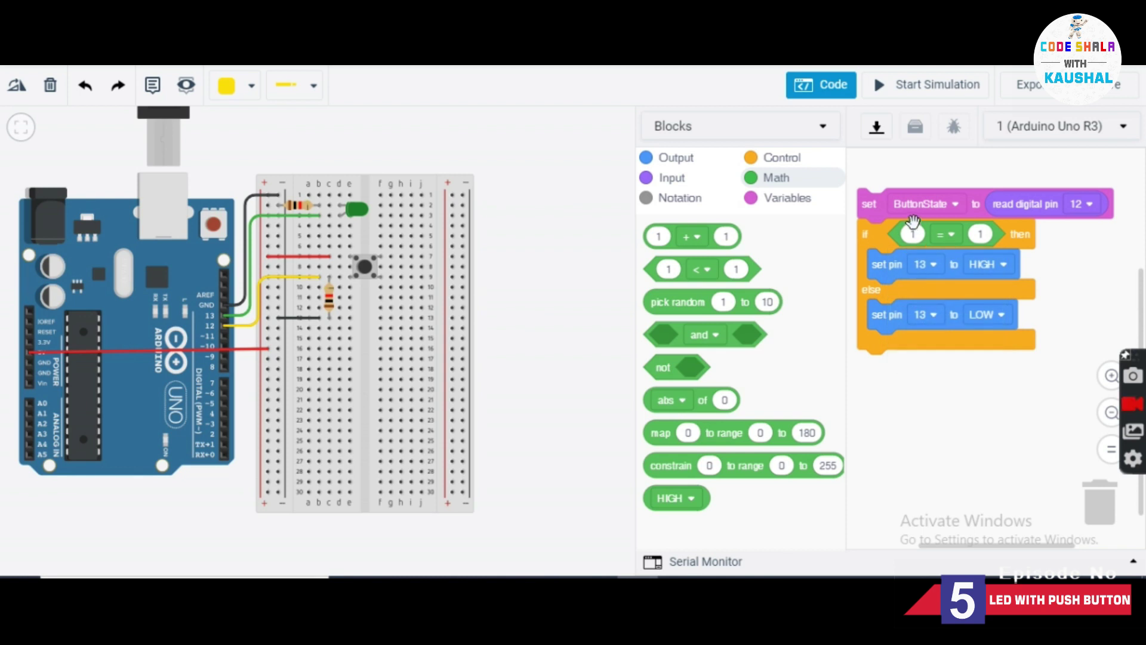
click(776, 200)
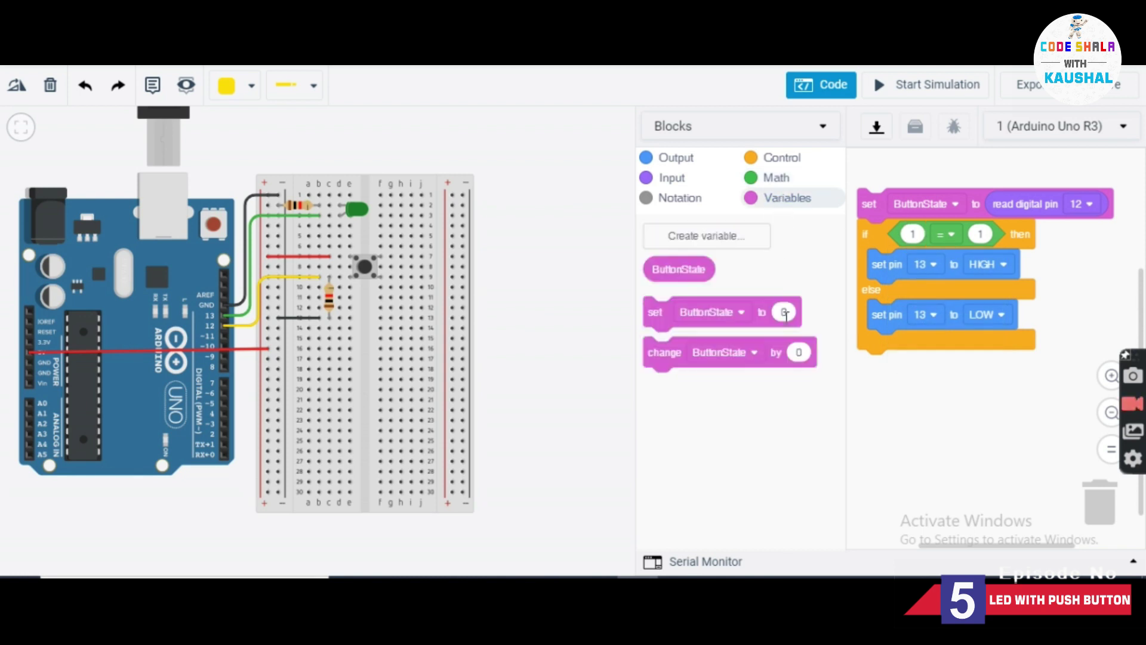
drag(657, 267, 903, 235)
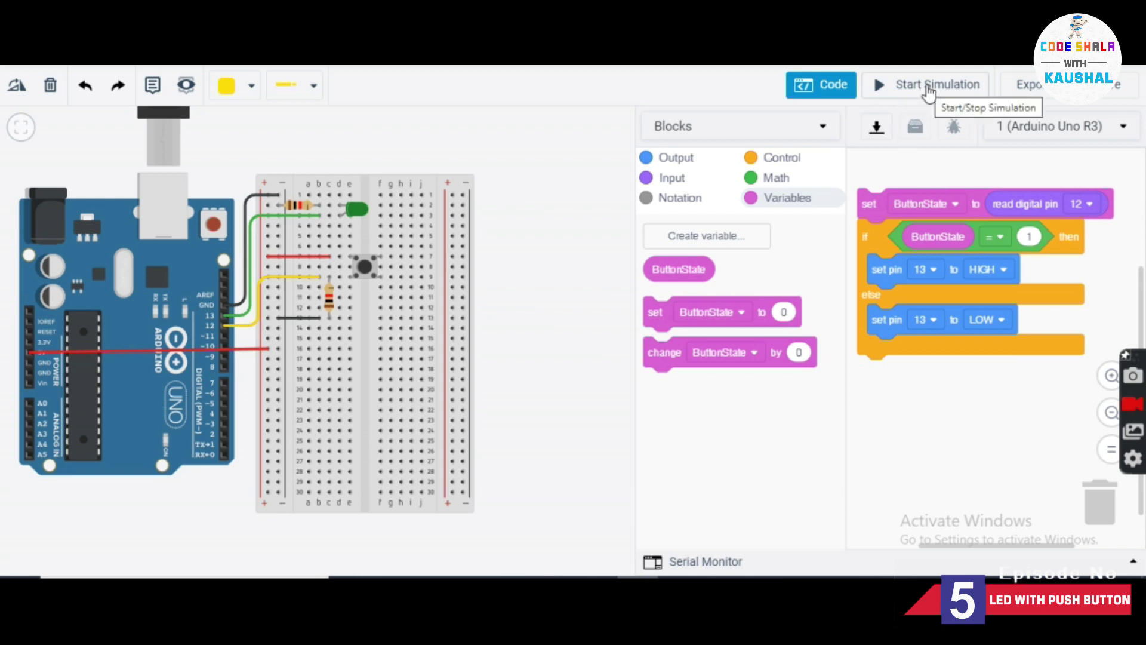
- Run the simulation and operate the breadboard pushbutton several times to test the LED
click(928, 89)
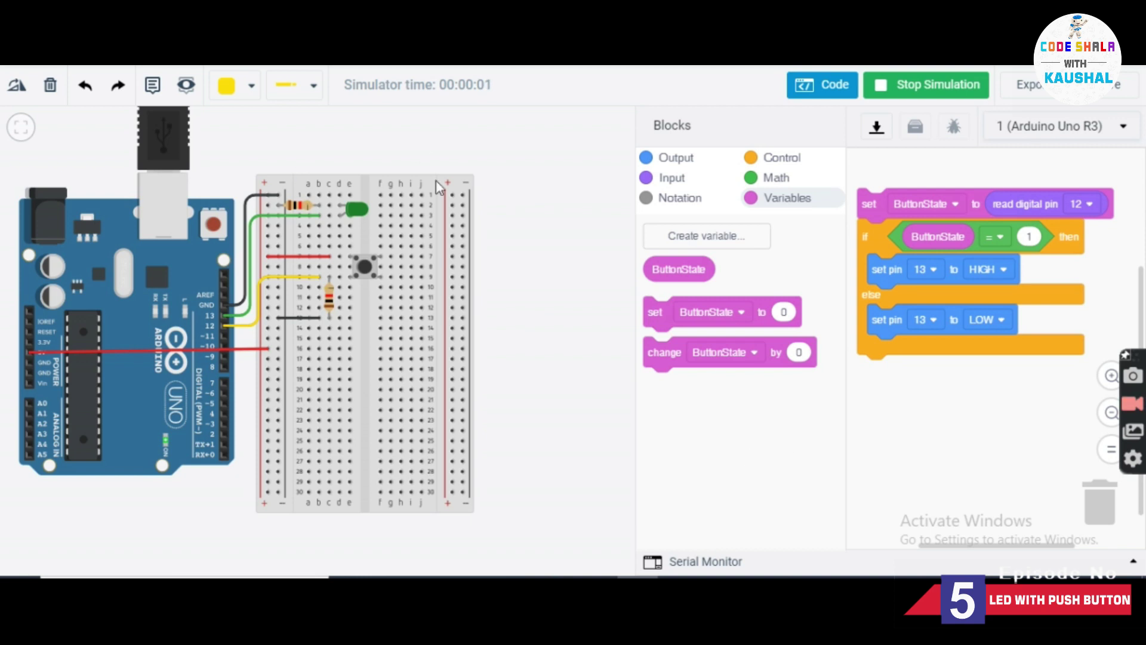
click(366, 272)
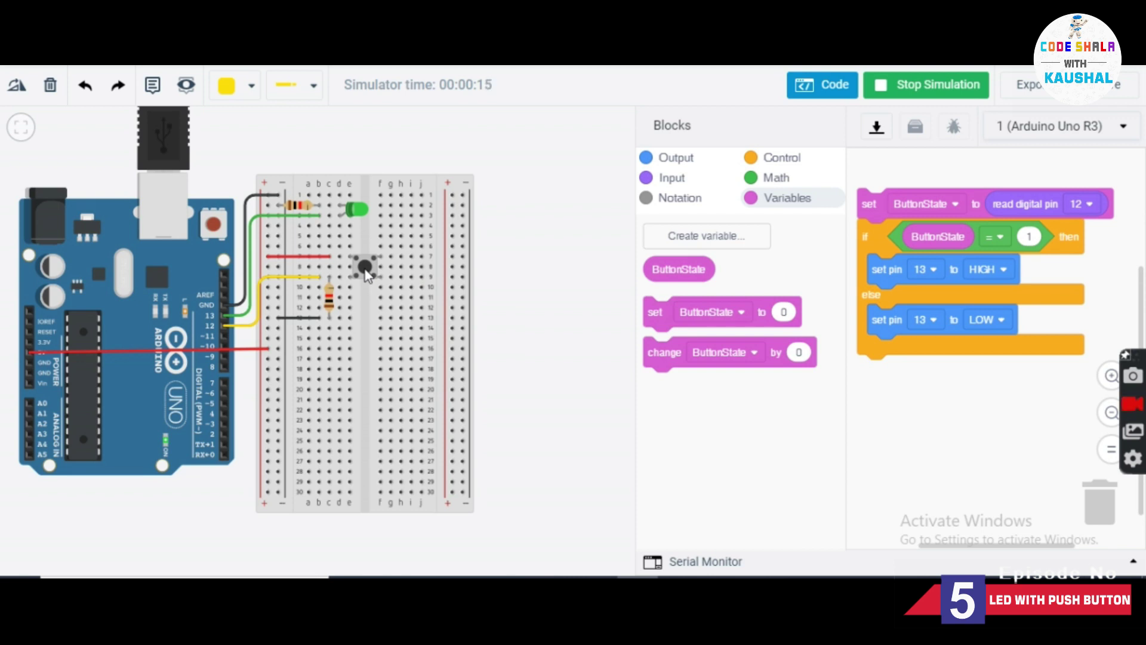
click(365, 273)
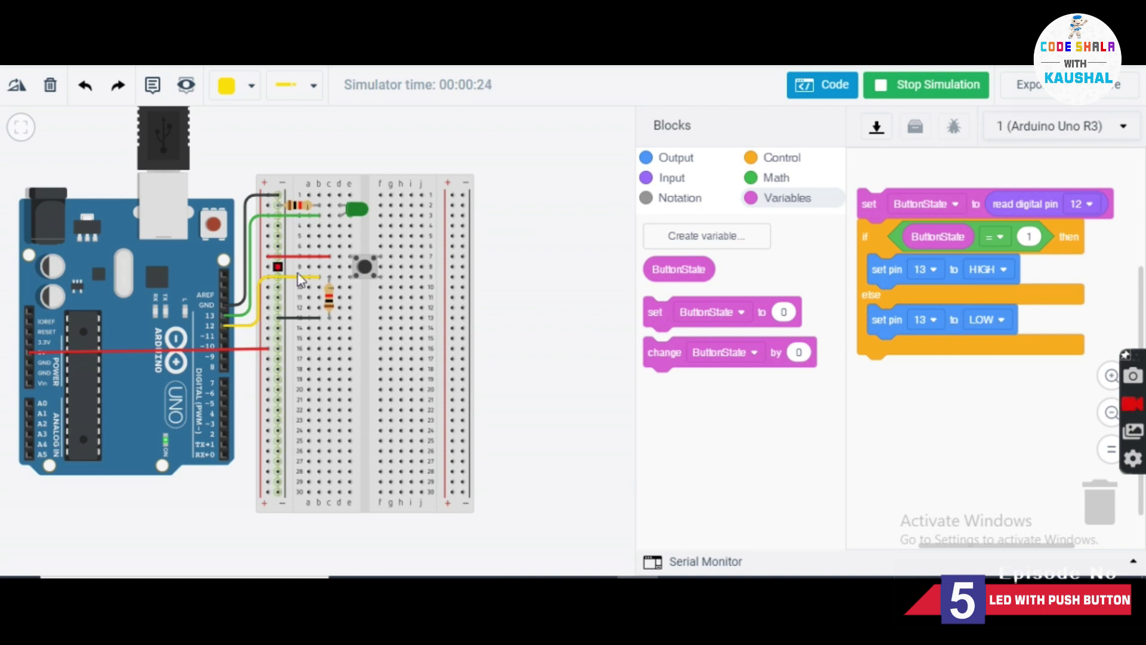
click(366, 270)
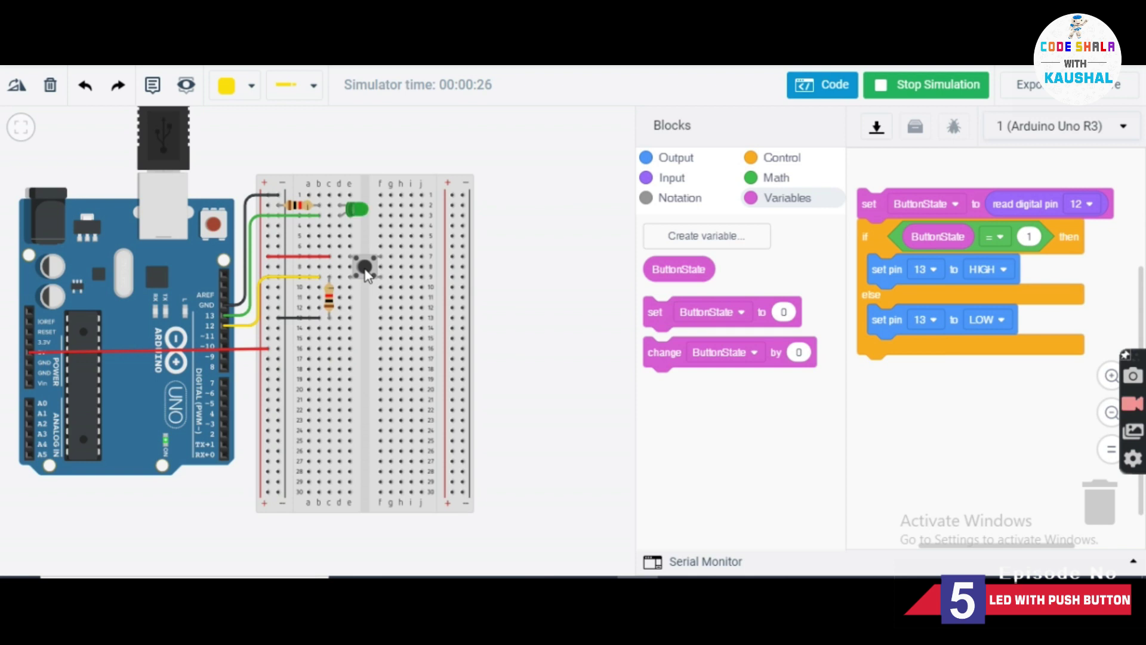
click(366, 270)
click(366, 270)
- Add a wait 1 secs block below the set pin 13 to HIGH block and test the pushbutton in a new simulation run
click(796, 160)
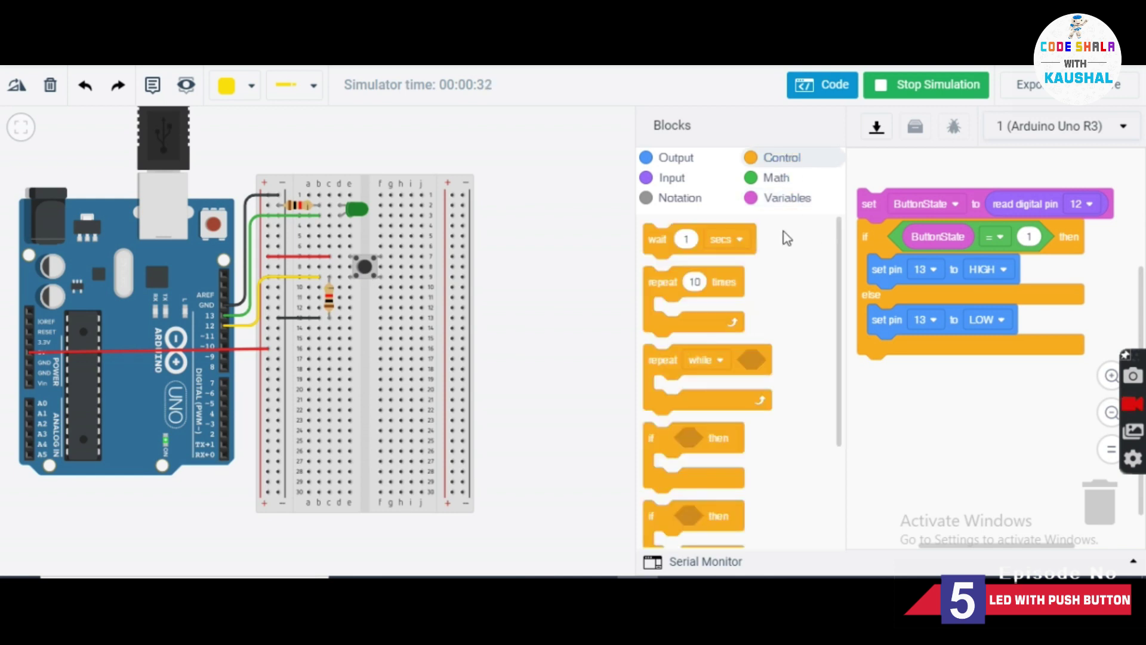
drag(654, 240, 899, 298)
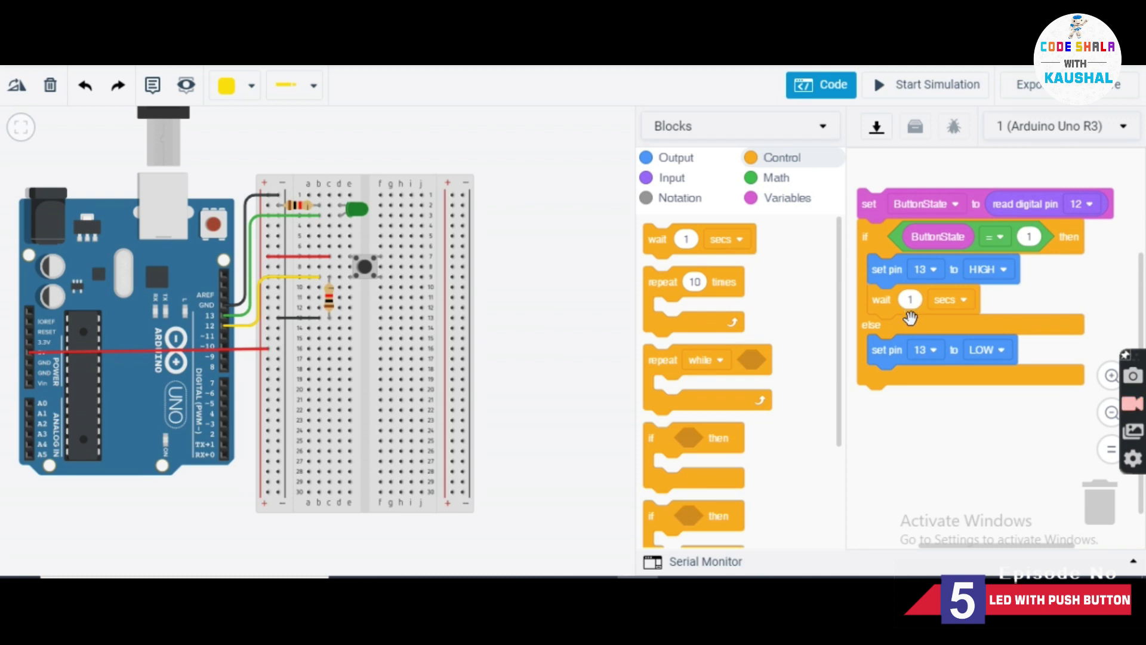
click(925, 89)
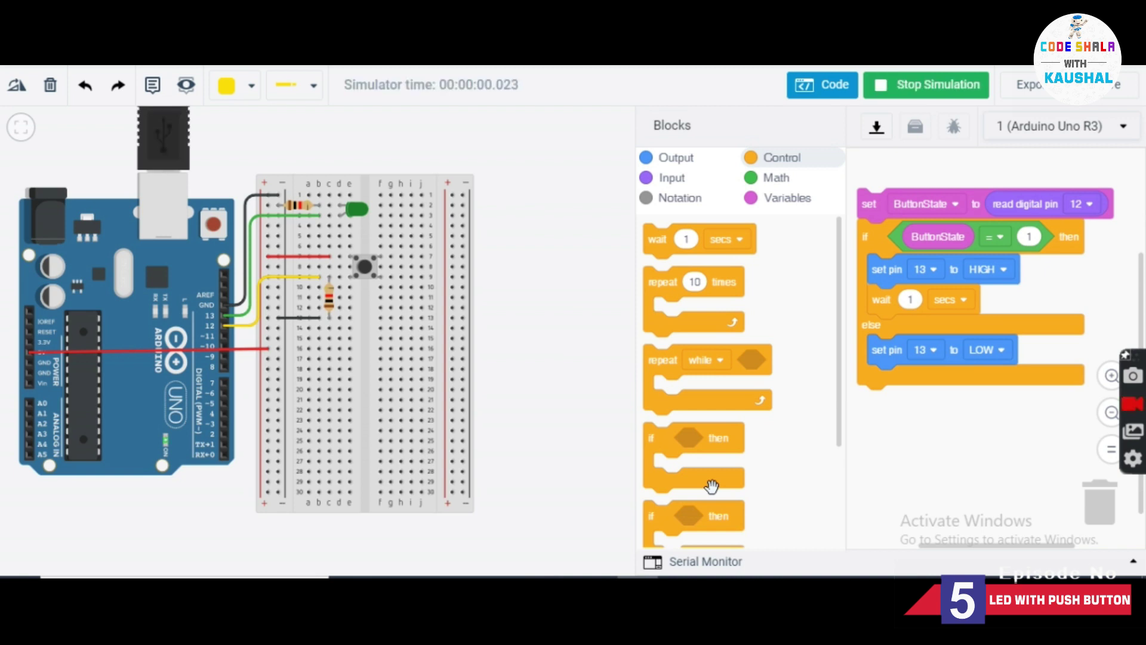
click(365, 267)
click(918, 87)
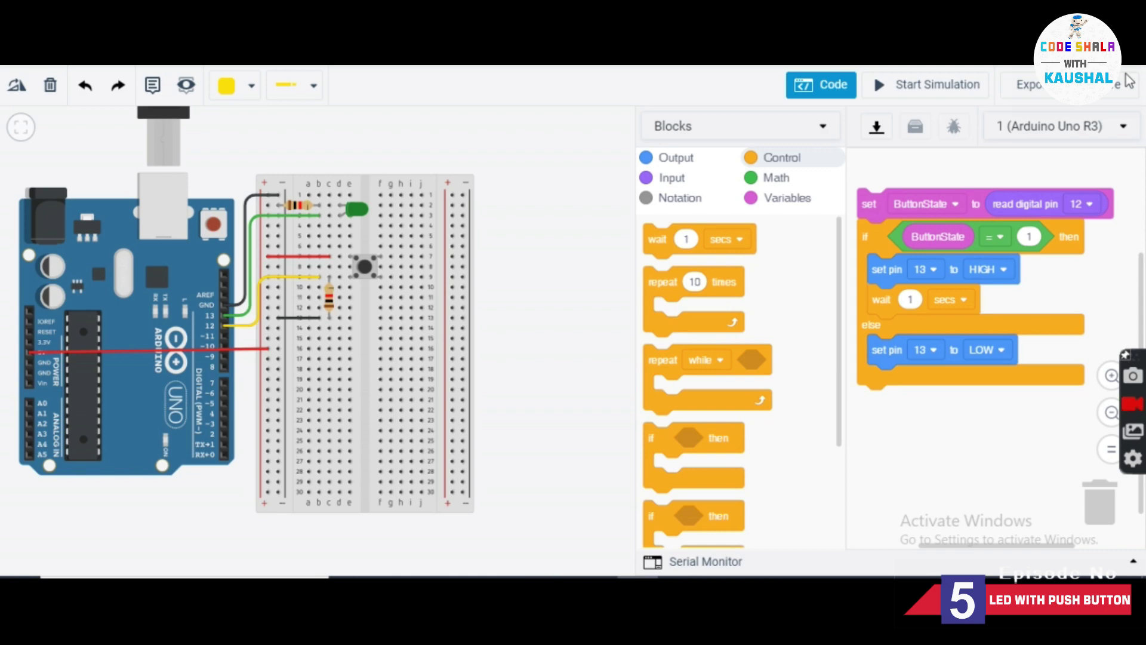